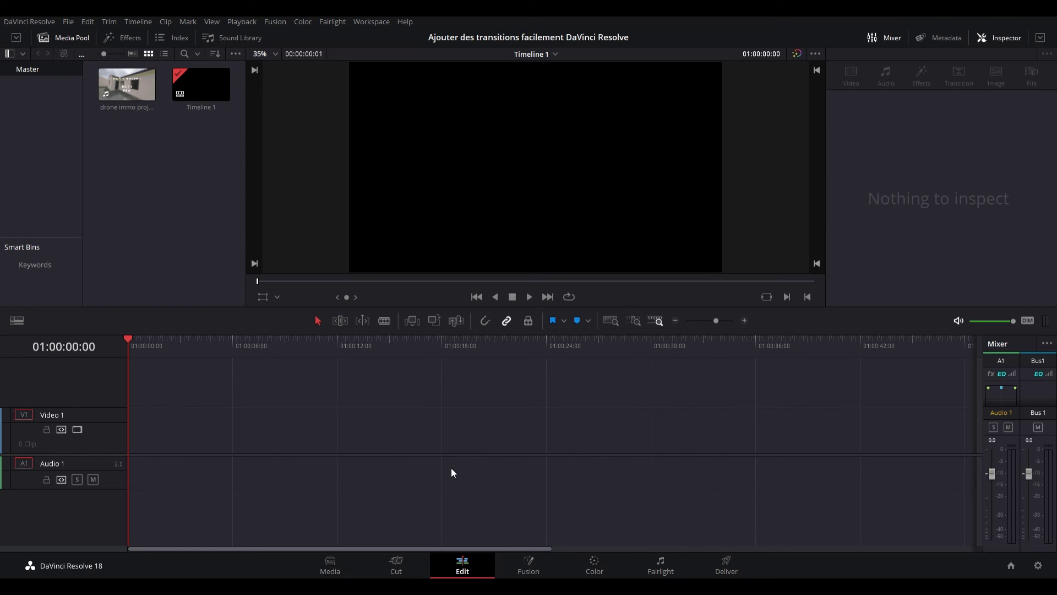
Place drone immo projet 1.mov on V1/A1, starting exactly at 01:00:00:00
drag(450, 469, 133, 435)
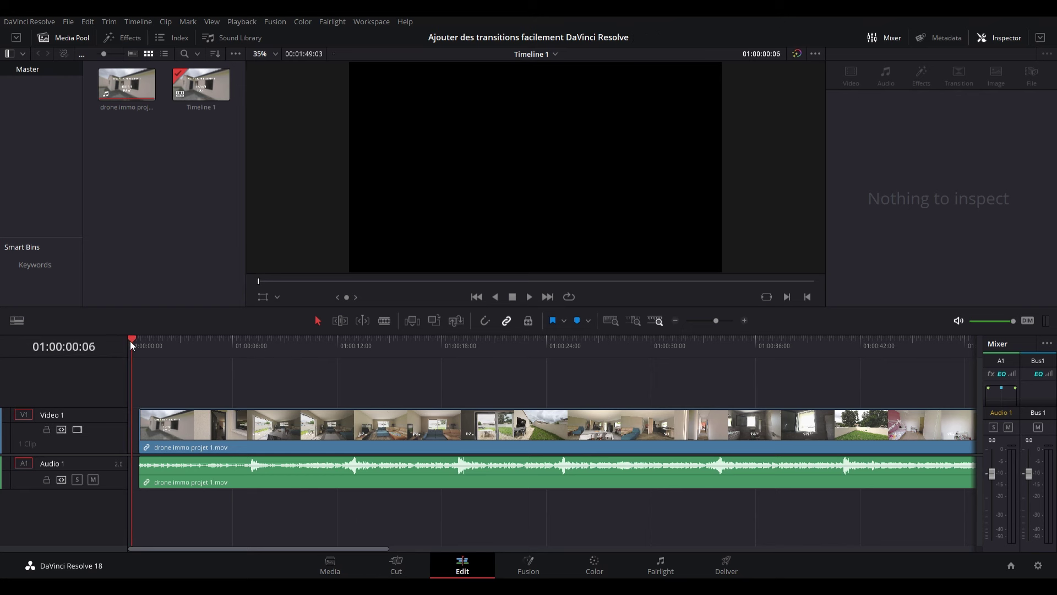
drag(132, 342, 124, 350)
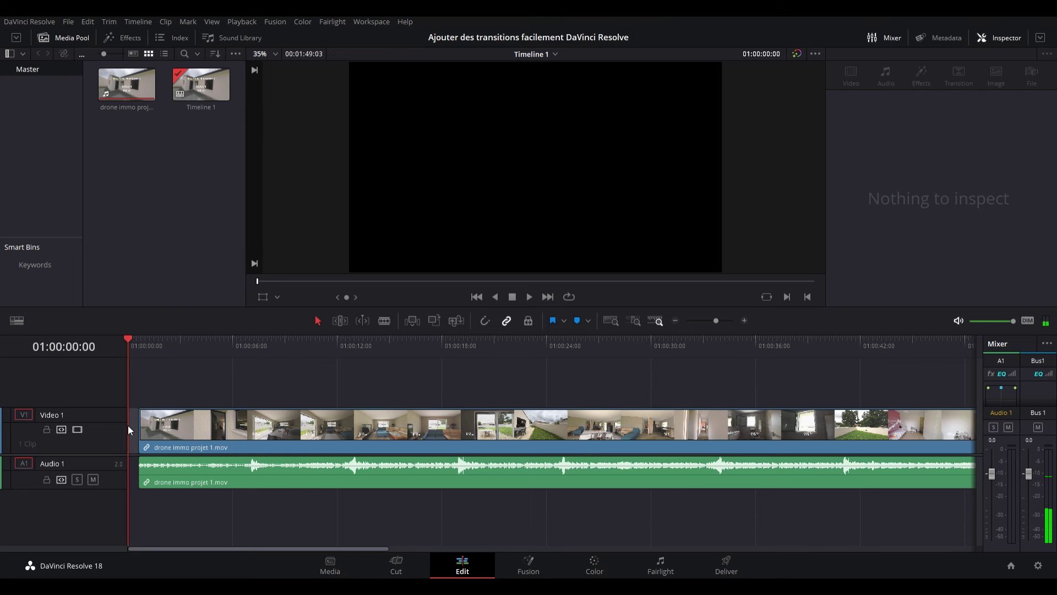
drag(145, 431, 135, 431)
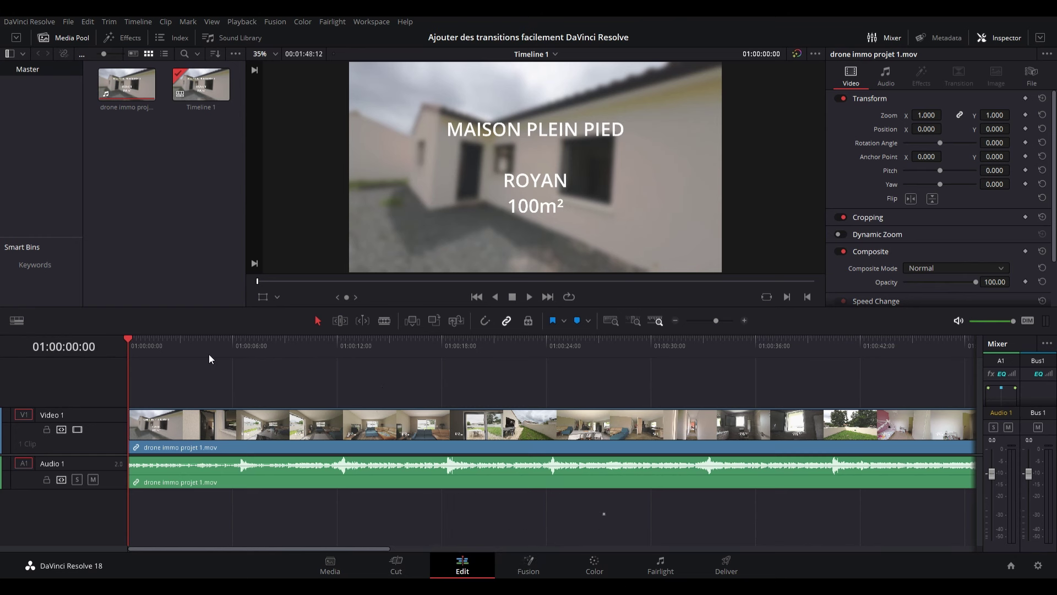
Mute the timeline audio and blade the drone clip at 01:00:13:00 and 01:00:25:09
drag(129, 338, 356, 373)
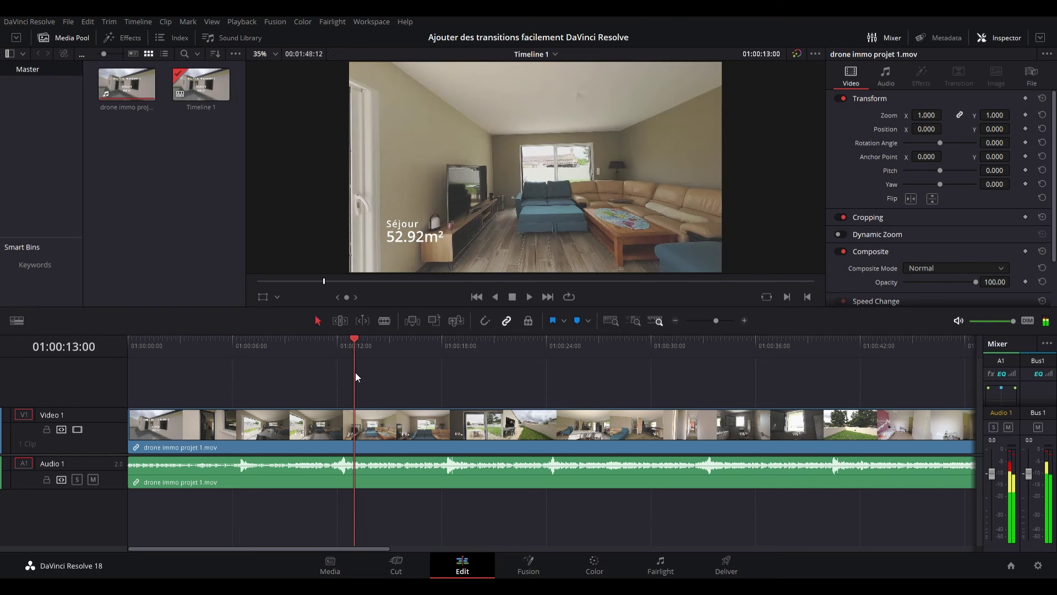
click(956, 322)
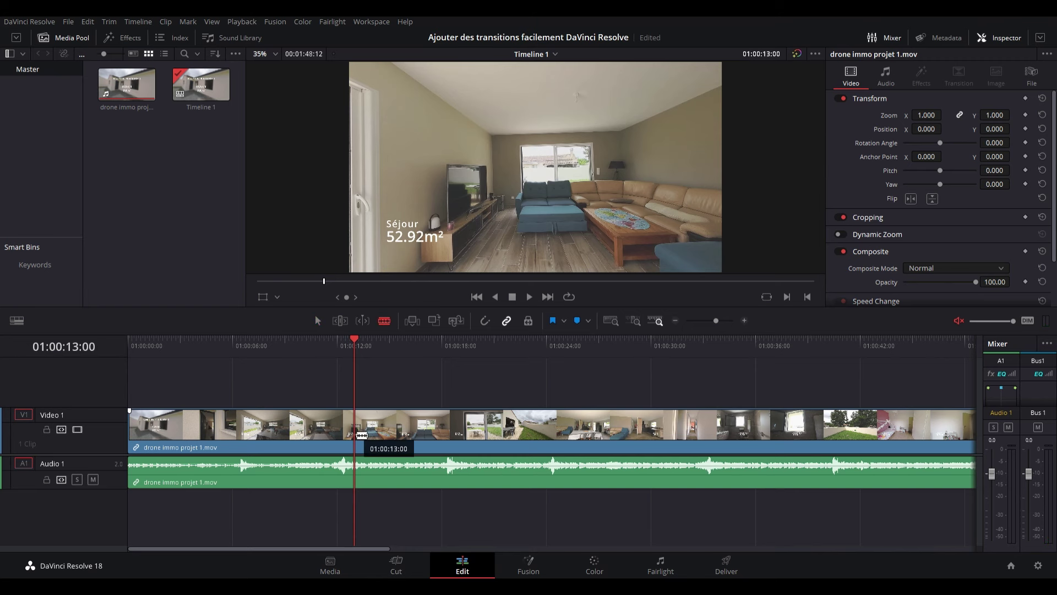
click(361, 435)
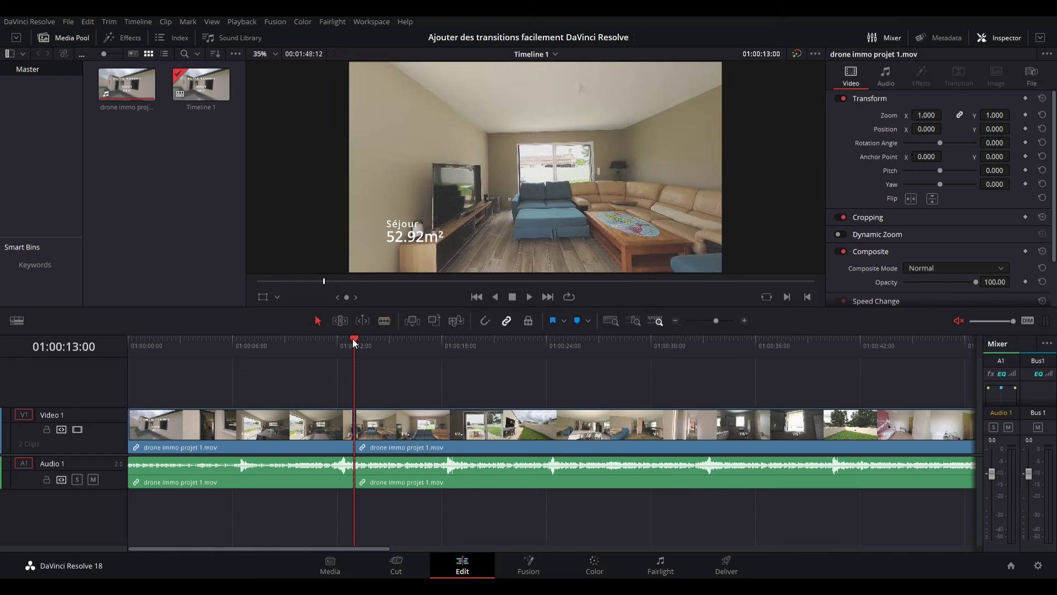
drag(352, 339, 576, 359)
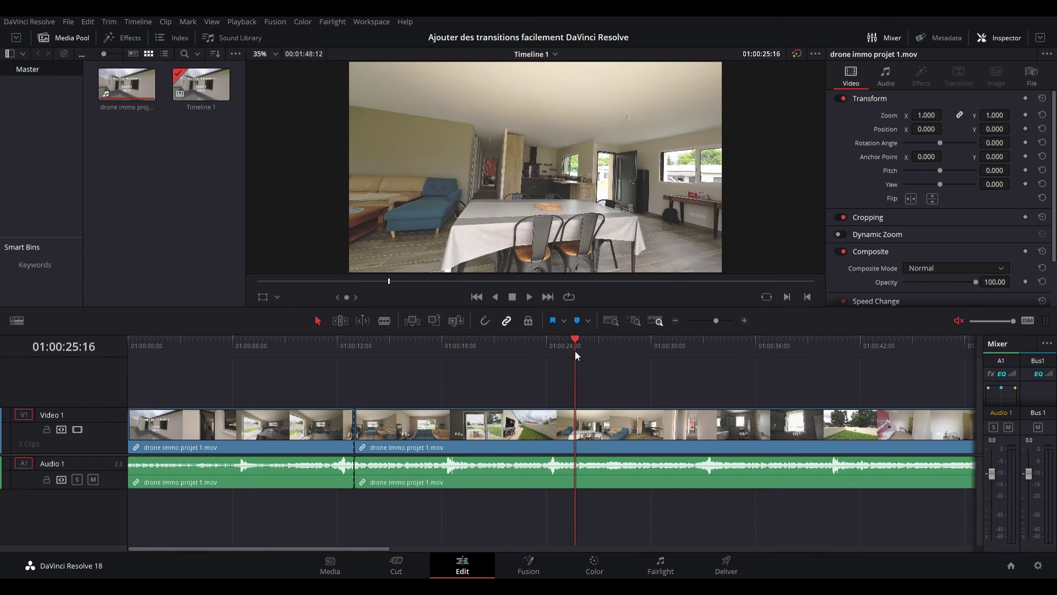
drag(576, 359, 571, 338)
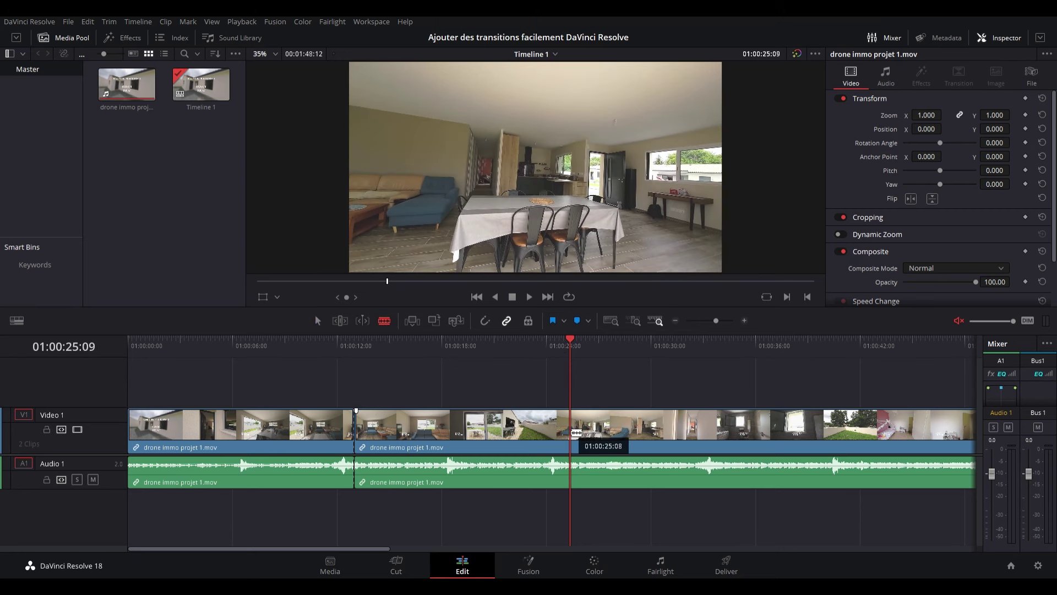
click(577, 433)
click(317, 320)
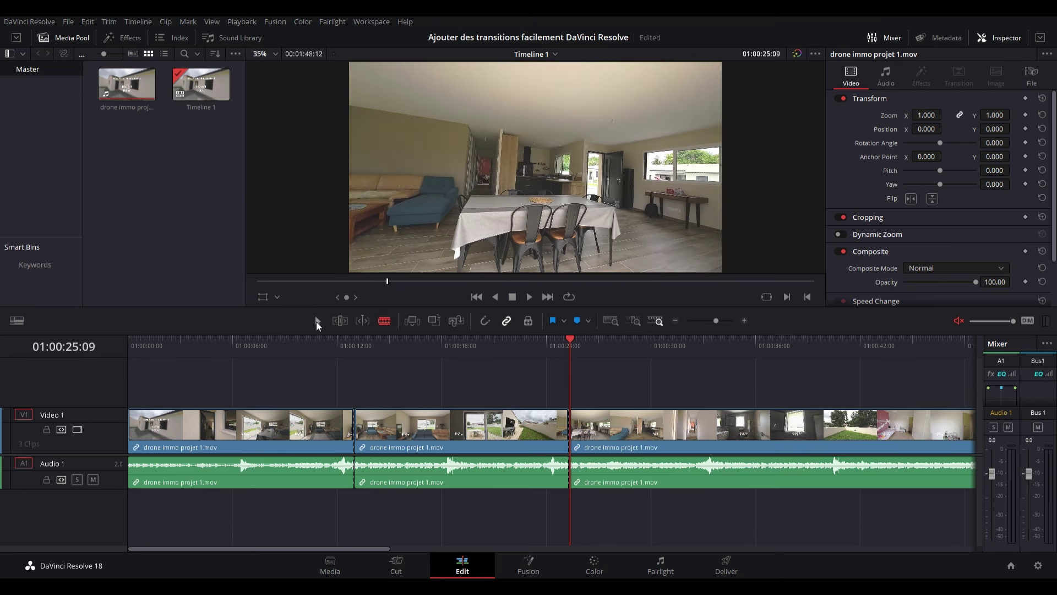
Ripple delete the middle section between the two cuts, closing the gap
click(473, 433)
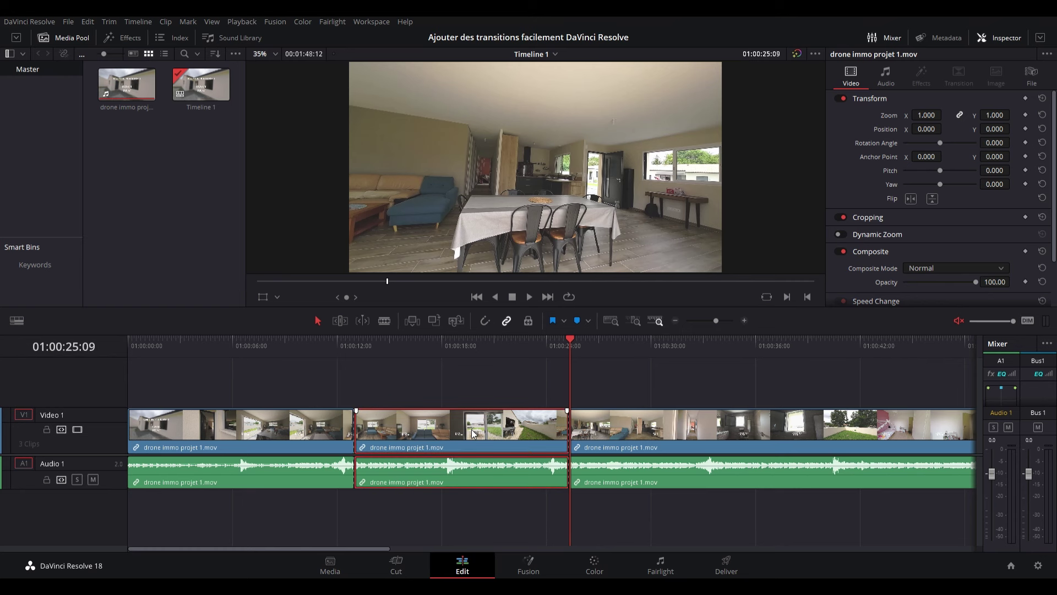
key(Delete)
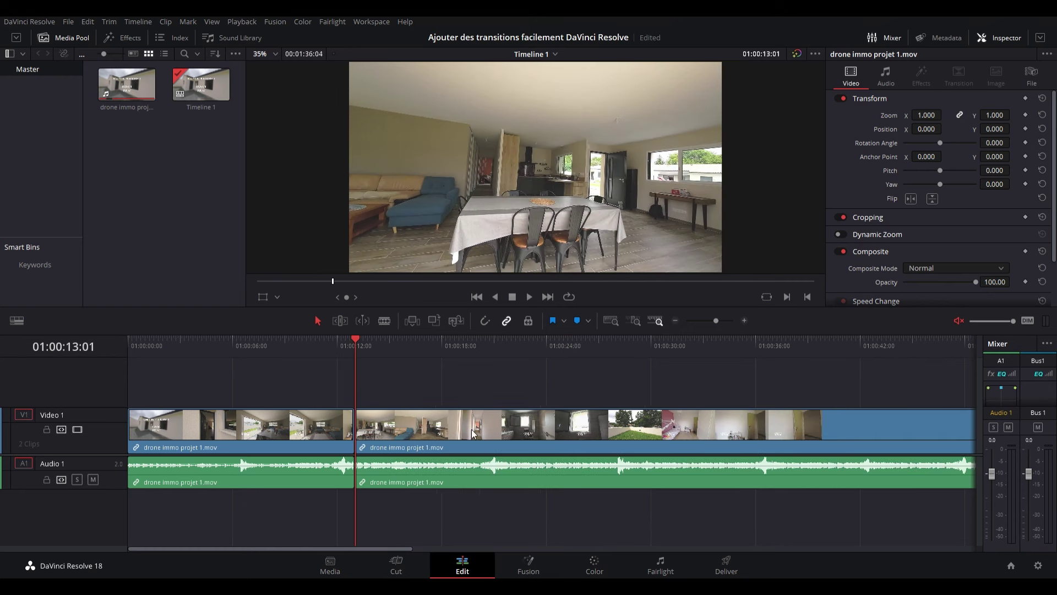
click(354, 340)
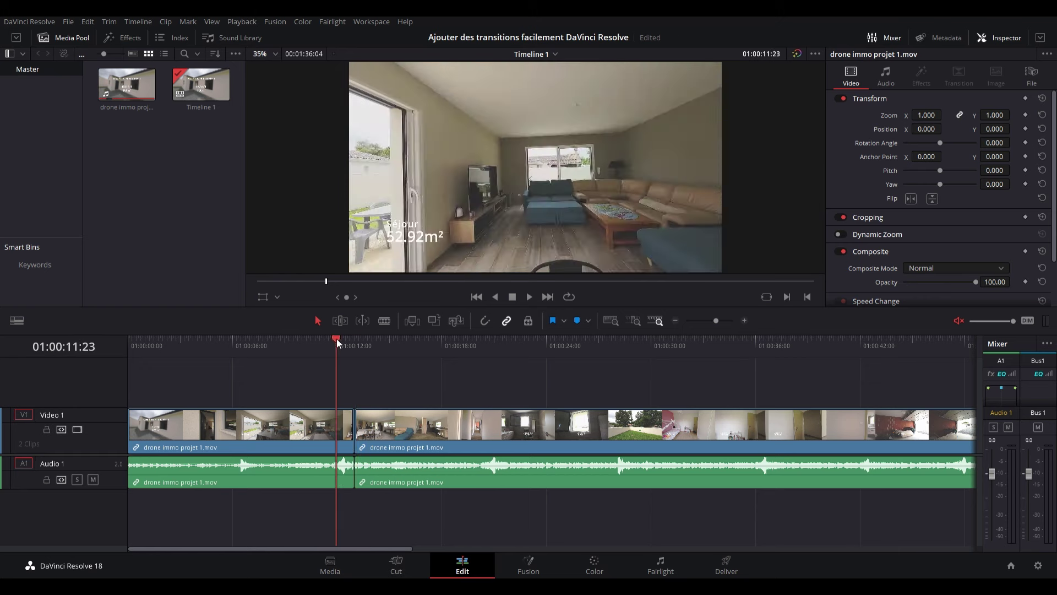
drag(354, 341, 329, 339)
Play back across the remaining 01:00:13:00 cut to review the join
key(space)
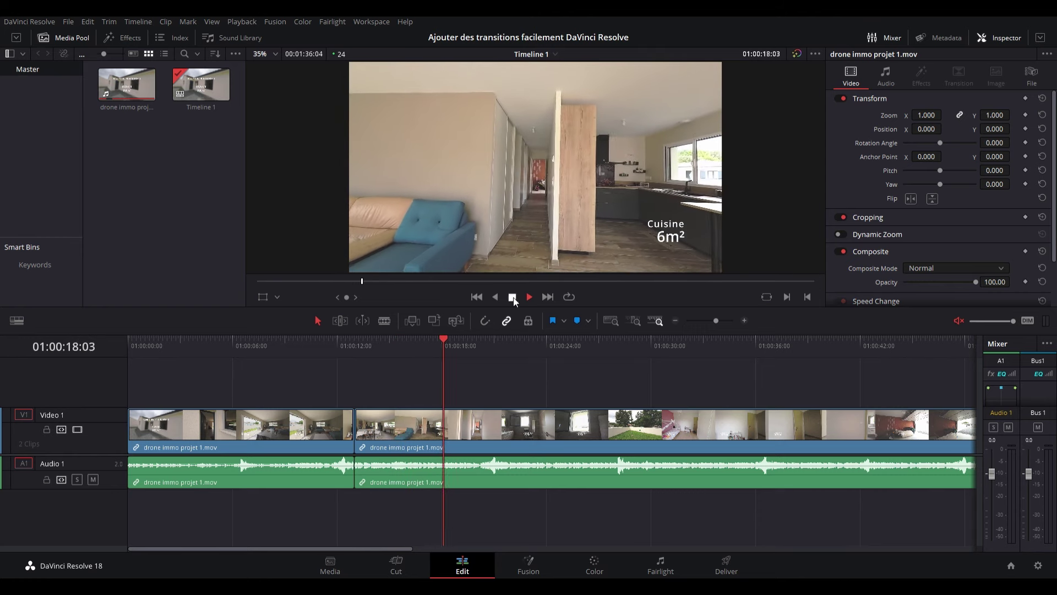
key(space)
mouse_move(445, 339)
mouse_down()
mouse_move(327, 359)
mouse_move(369, 353)
mouse_up()
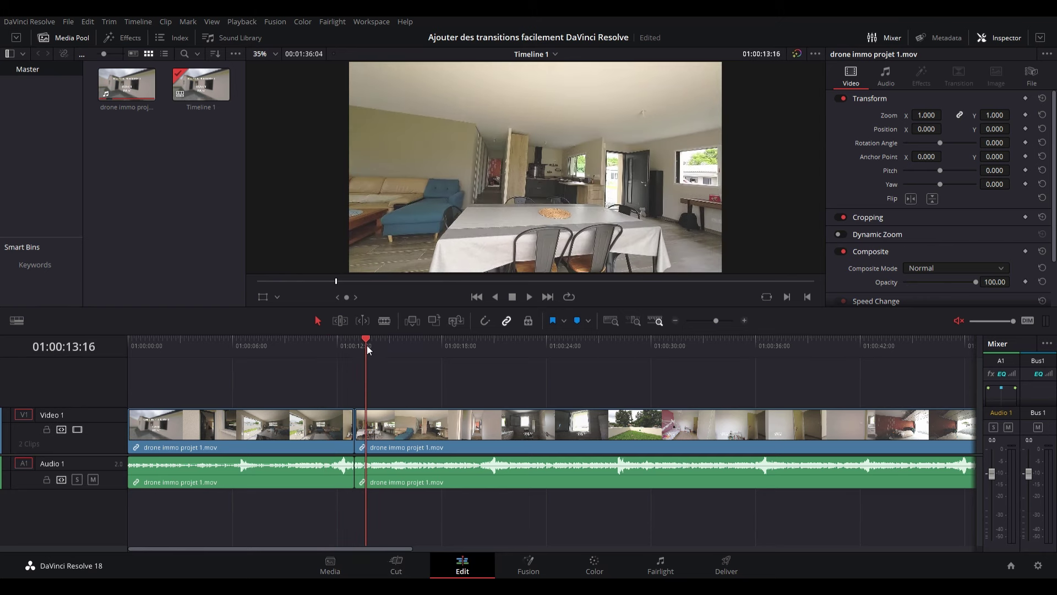
drag(369, 352, 337, 349)
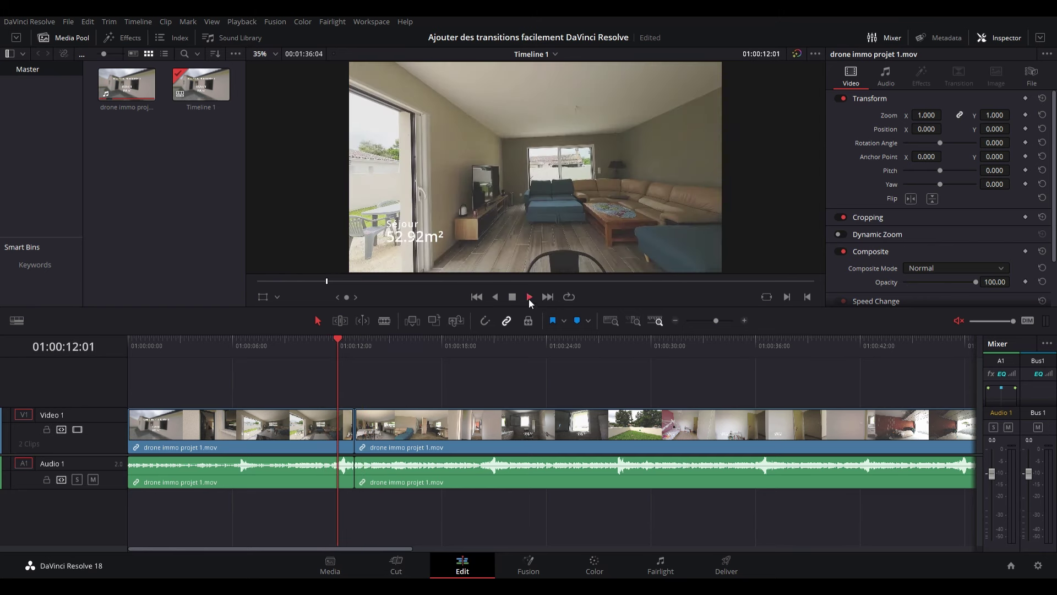
click(529, 298)
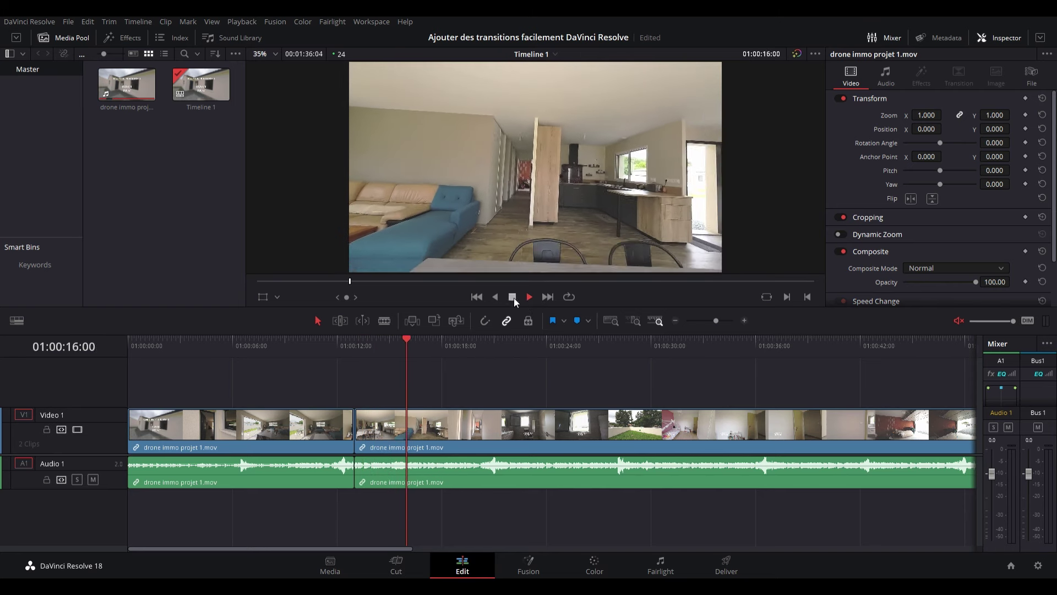
click(512, 296)
click(379, 345)
drag(368, 356, 331, 363)
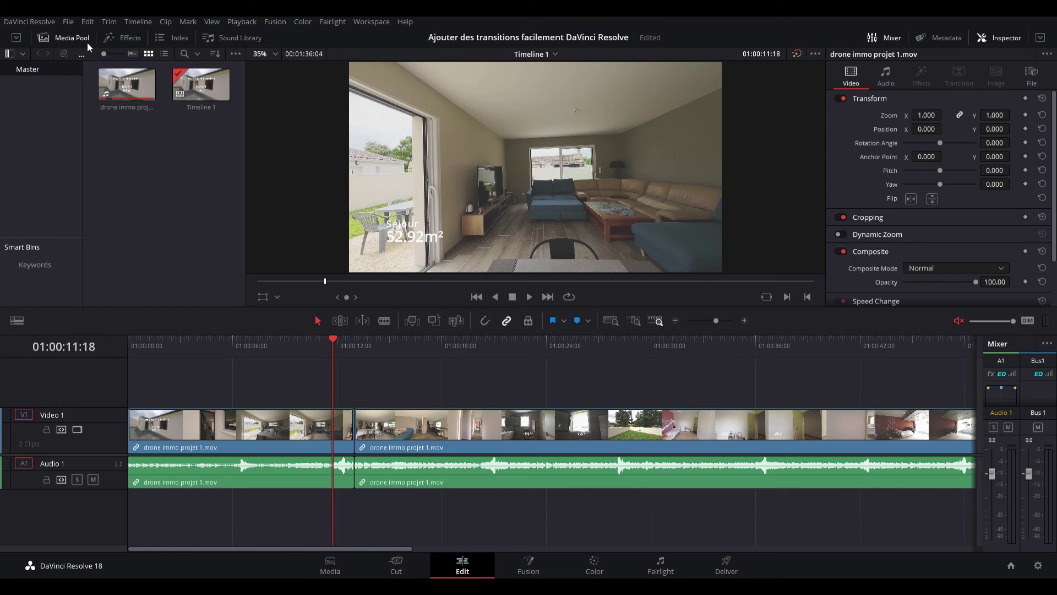
Show the Effects library's Toolbox > Video Transitions list with the Dissolve group
click(115, 38)
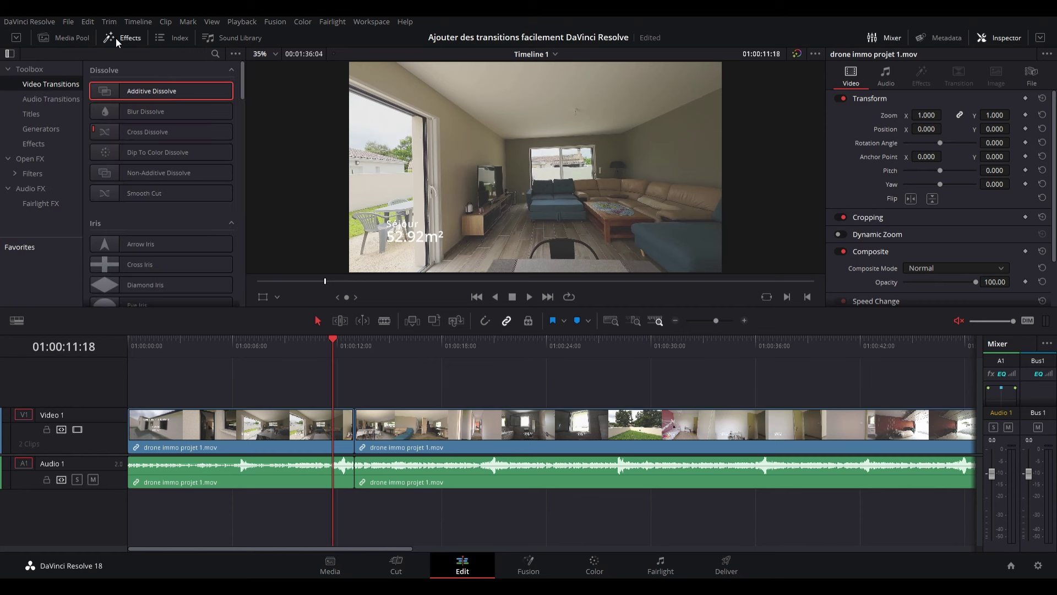
click(9, 70)
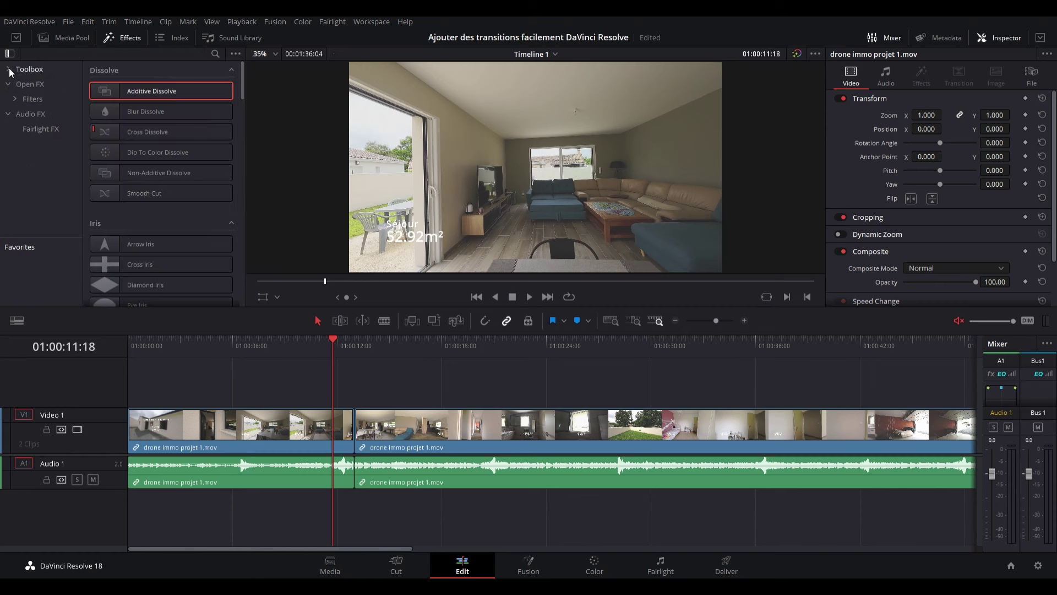
click(9, 70)
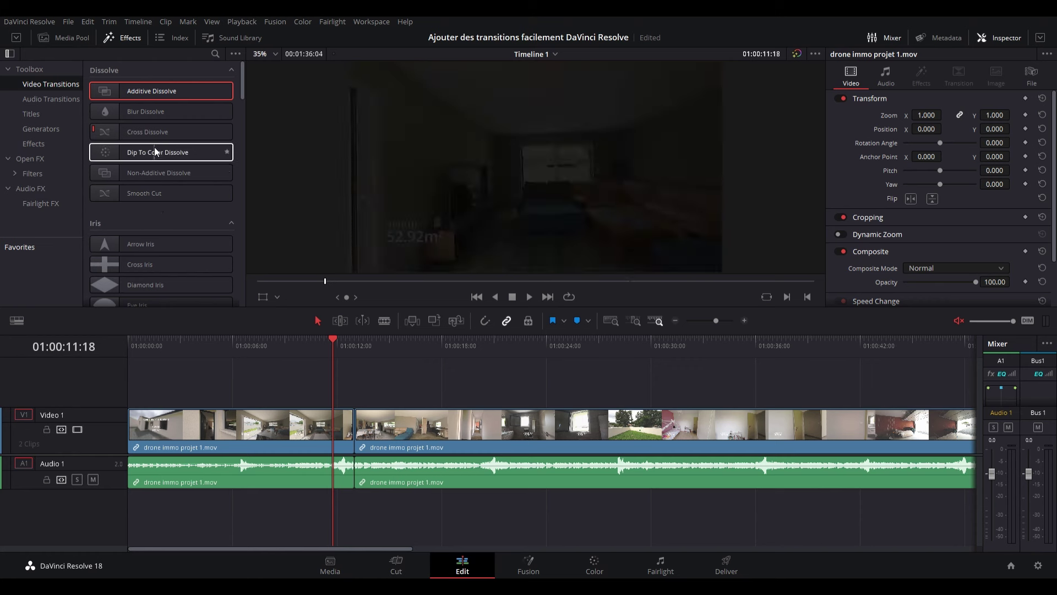
scroll(154, 147, down, 3)
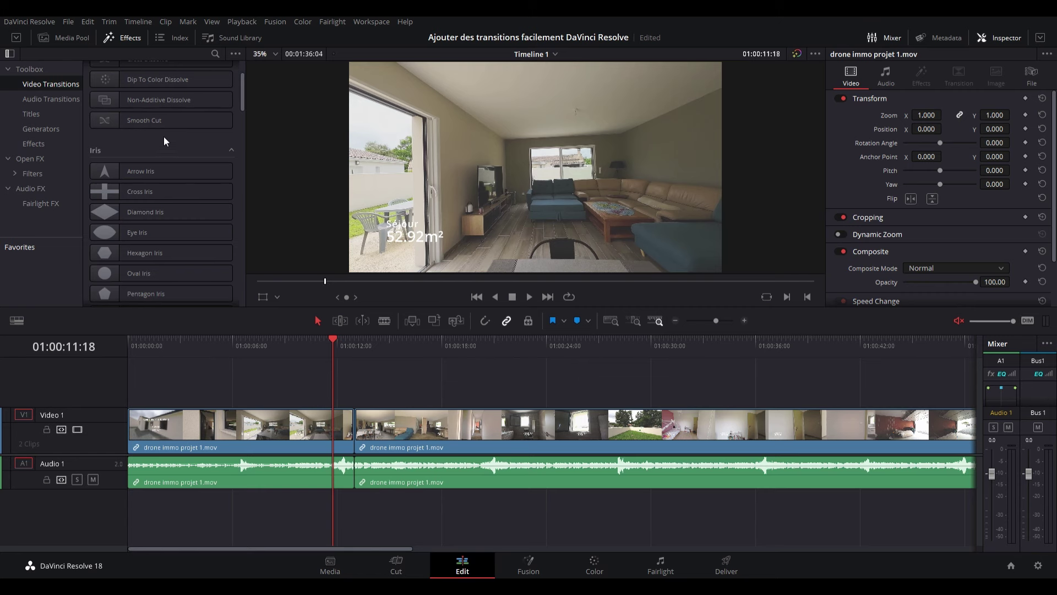
scroll(164, 137, down, 2)
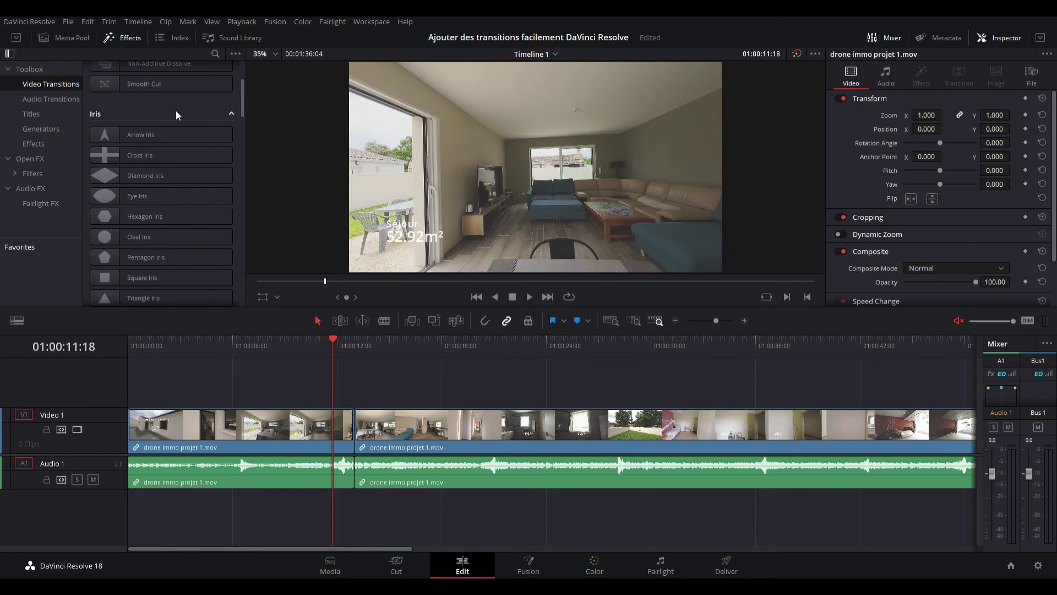
scroll(176, 115, up, 2)
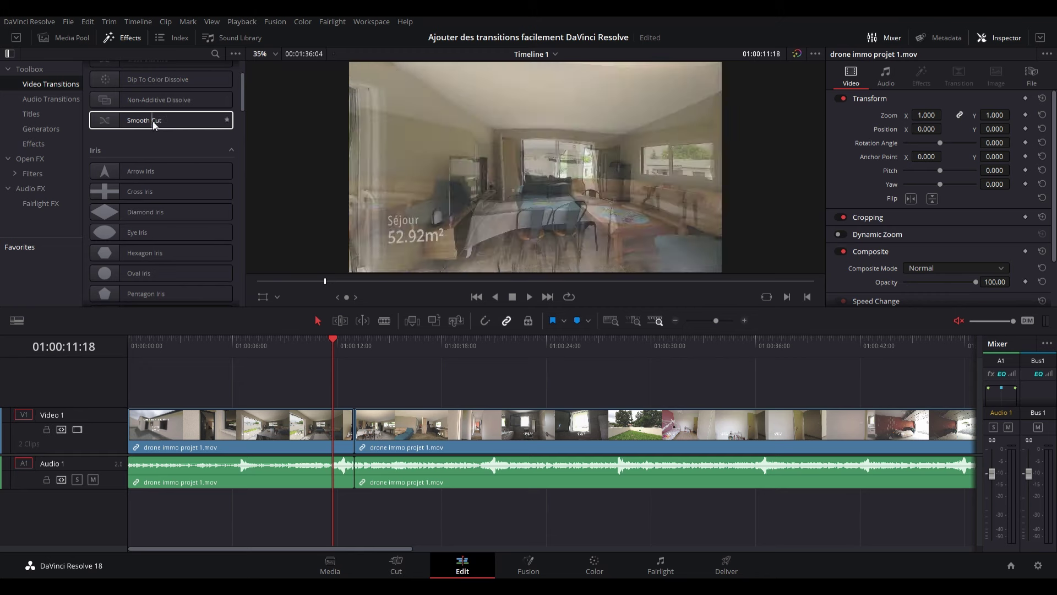
scroll(137, 126, down, 2)
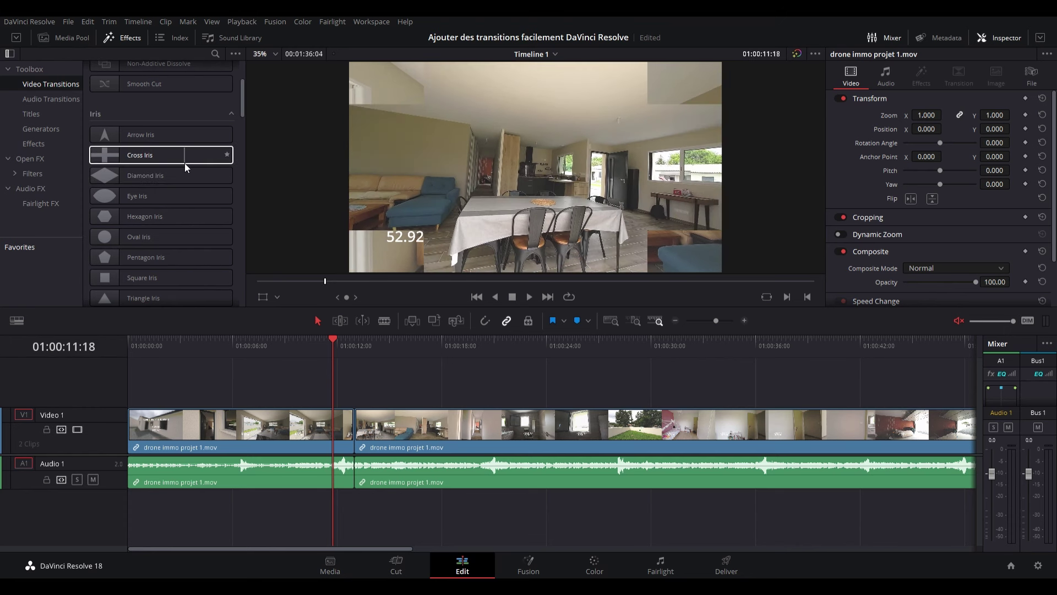
scroll(184, 163, down, 2)
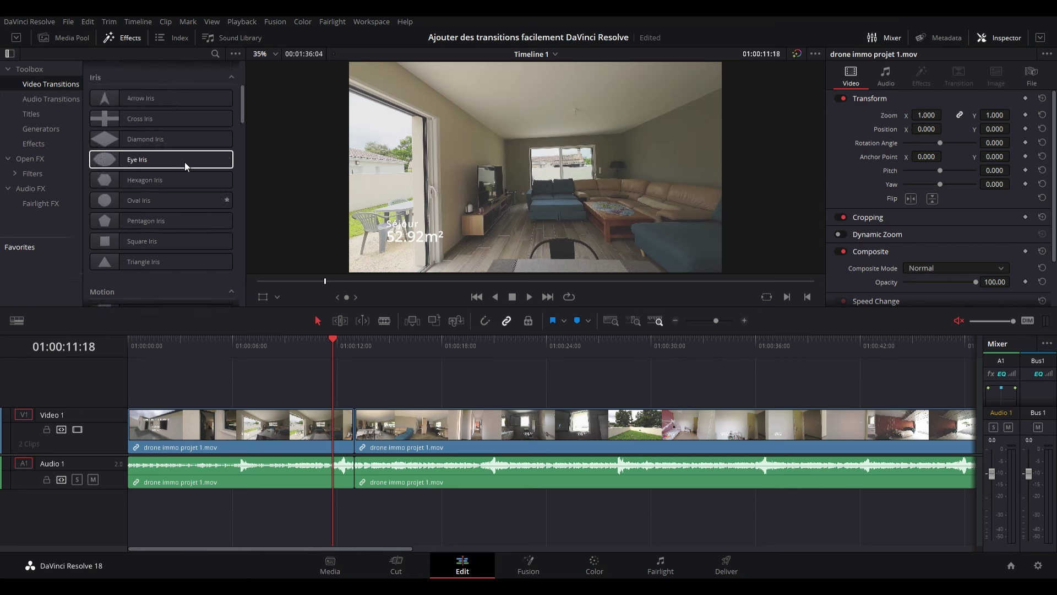
scroll(185, 166, up, 2)
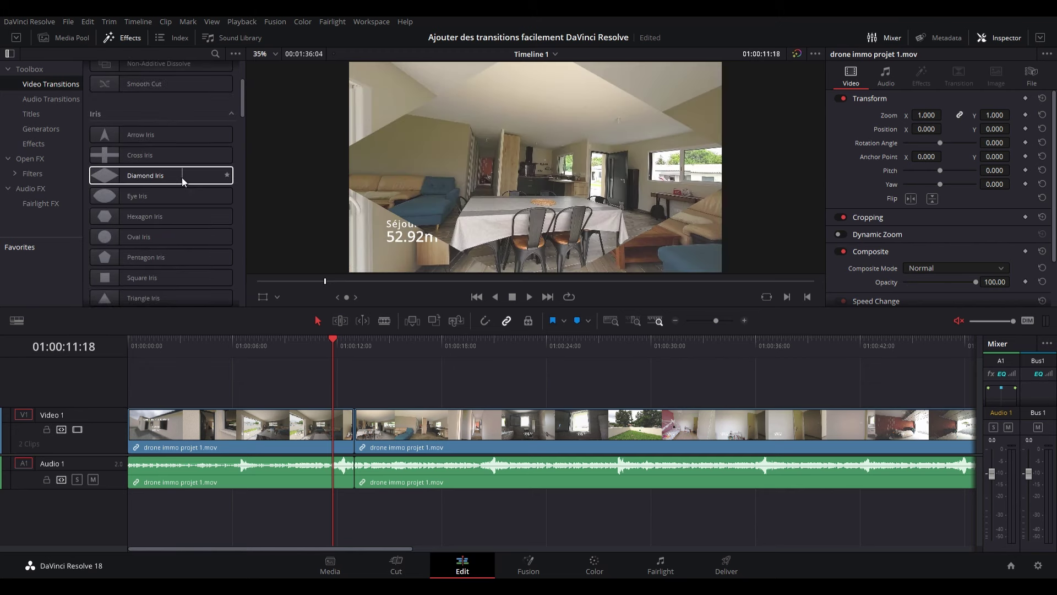
scroll(173, 162, up, 1)
scroll(174, 162, up, 2)
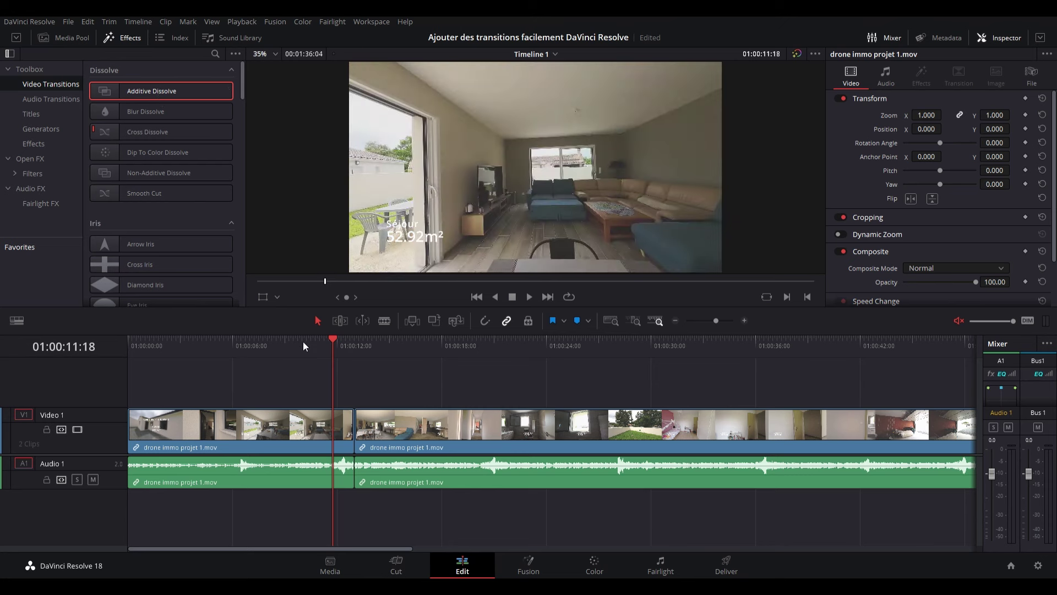
Zoom in on the cut and drop Blur Dissolve onto it, undoing the centred placement
drag(332, 338, 357, 345)
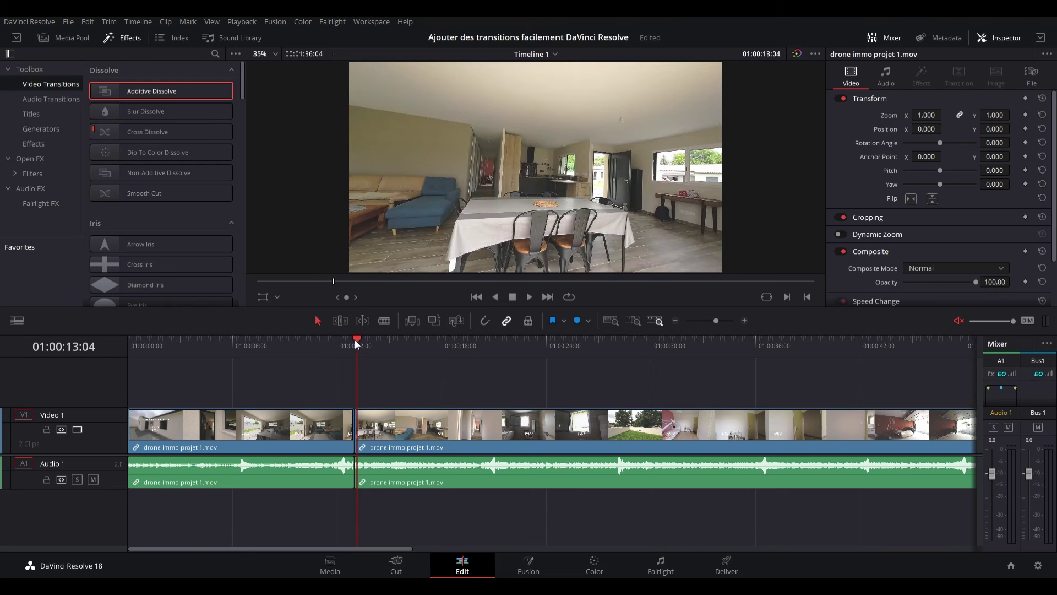
drag(355, 339, 326, 341)
click(745, 320)
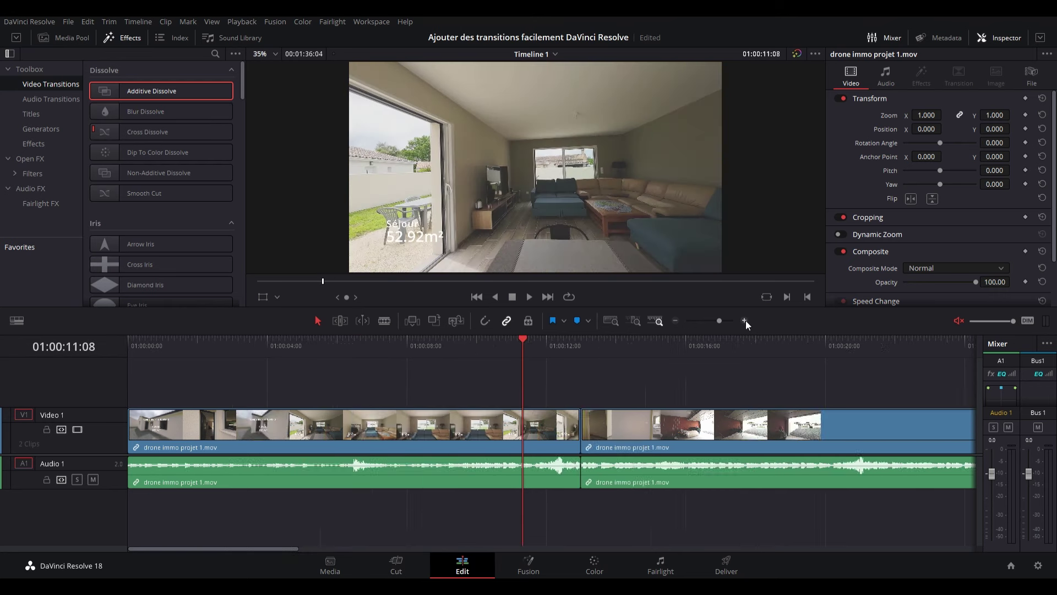
click(745, 320)
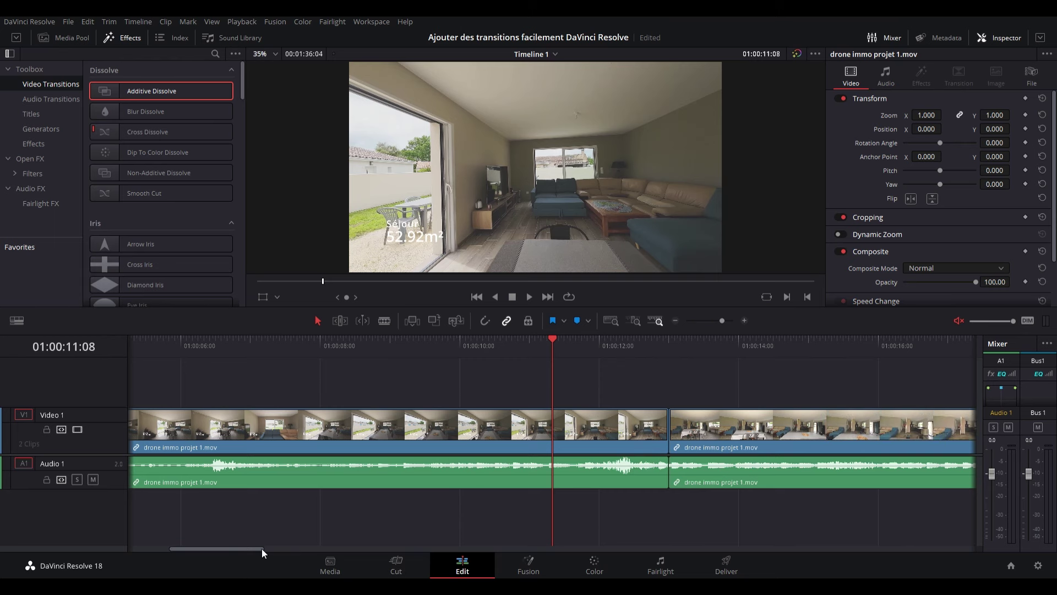
drag(262, 549, 288, 546)
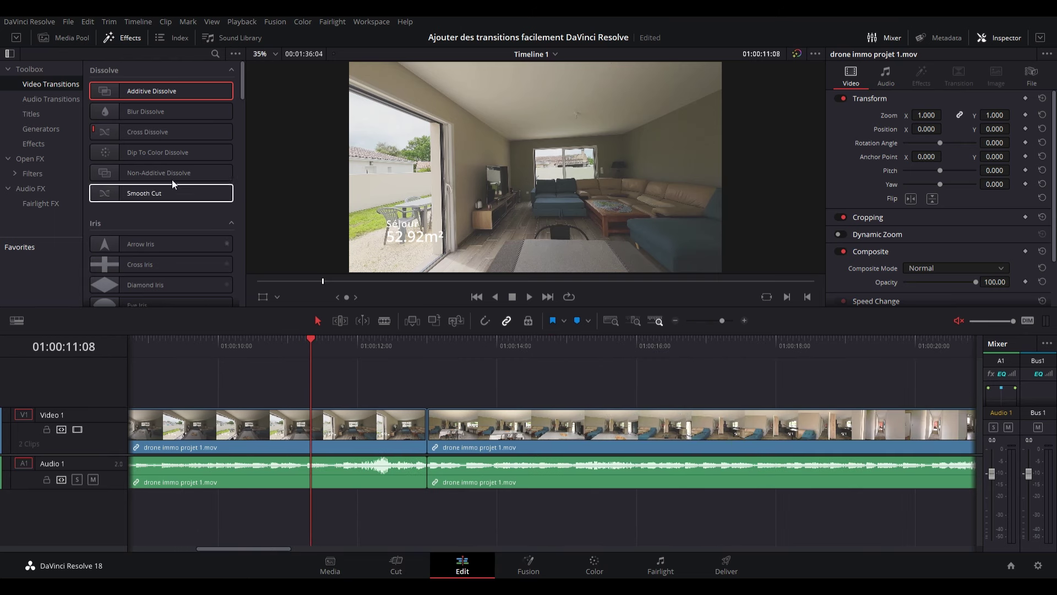
click(140, 114)
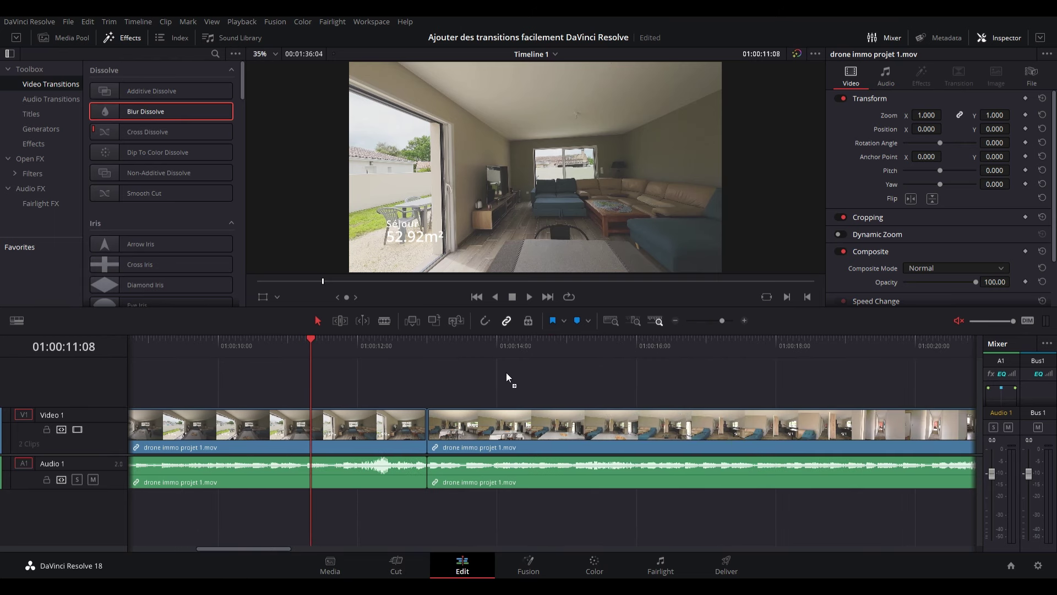
drag(506, 374, 504, 434)
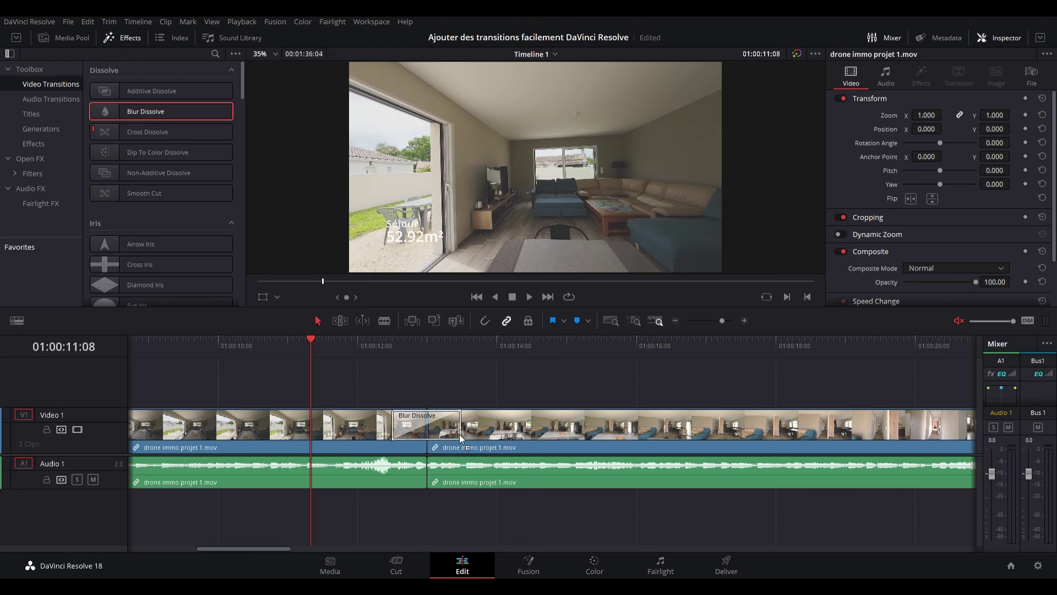
drag(459, 434, 424, 433)
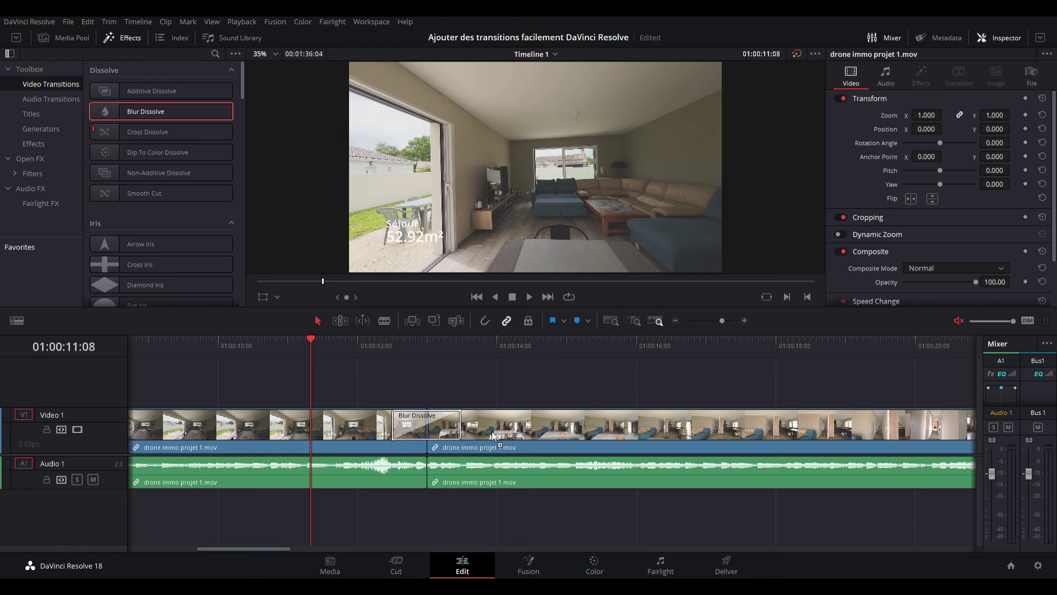
key(ctrl+z)
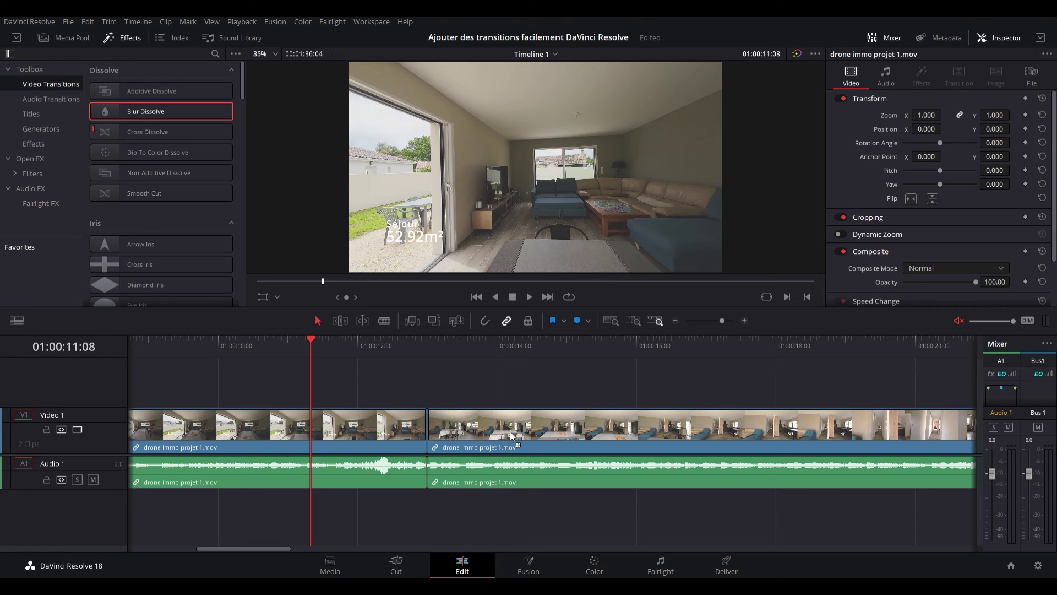
Play back across the cut twice to check the Blur Dissolve
click(451, 423)
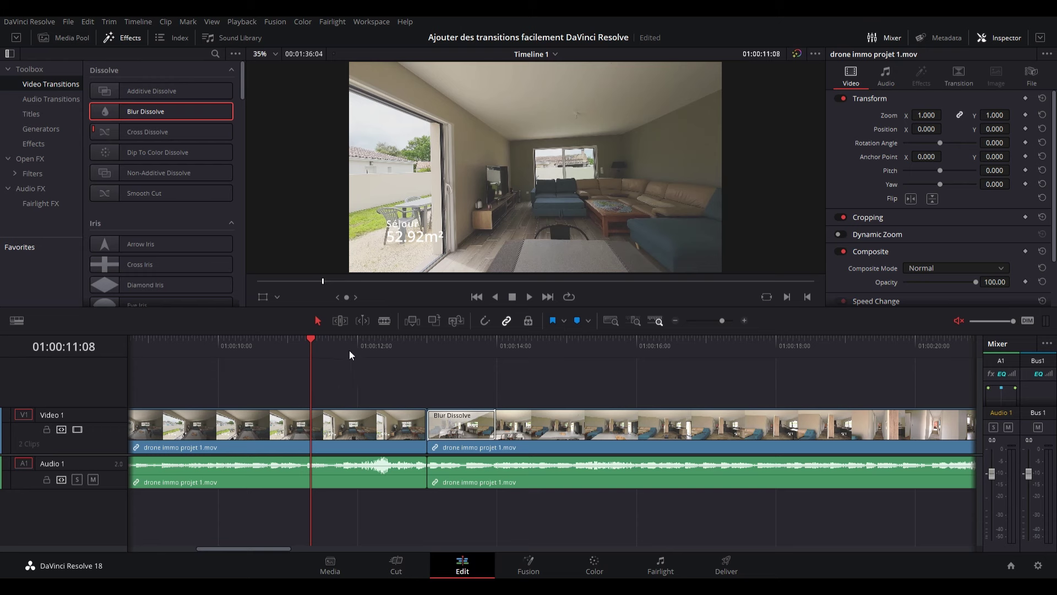
drag(312, 339, 392, 350)
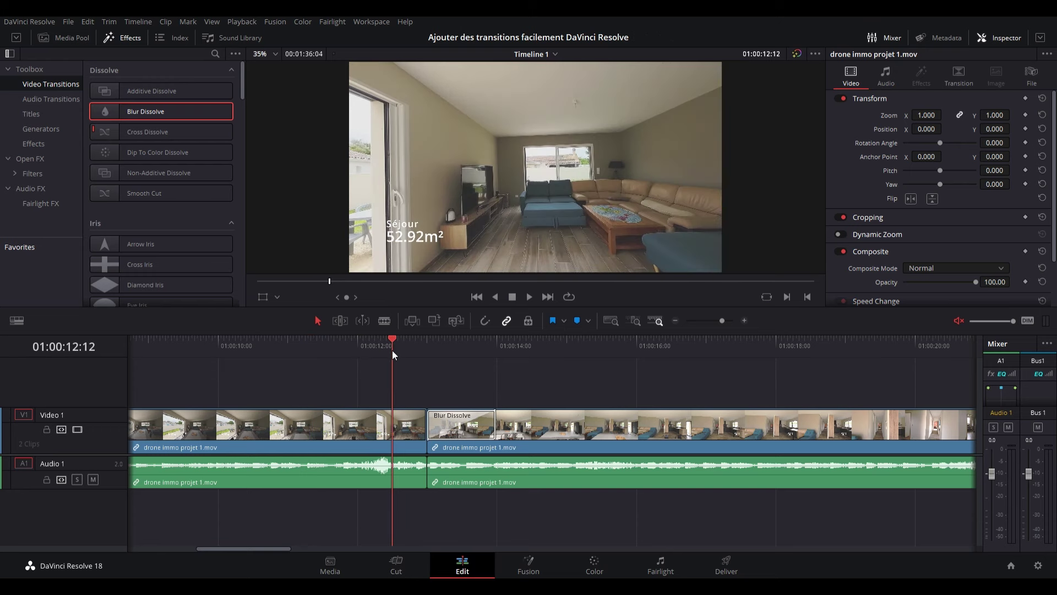
click(530, 297)
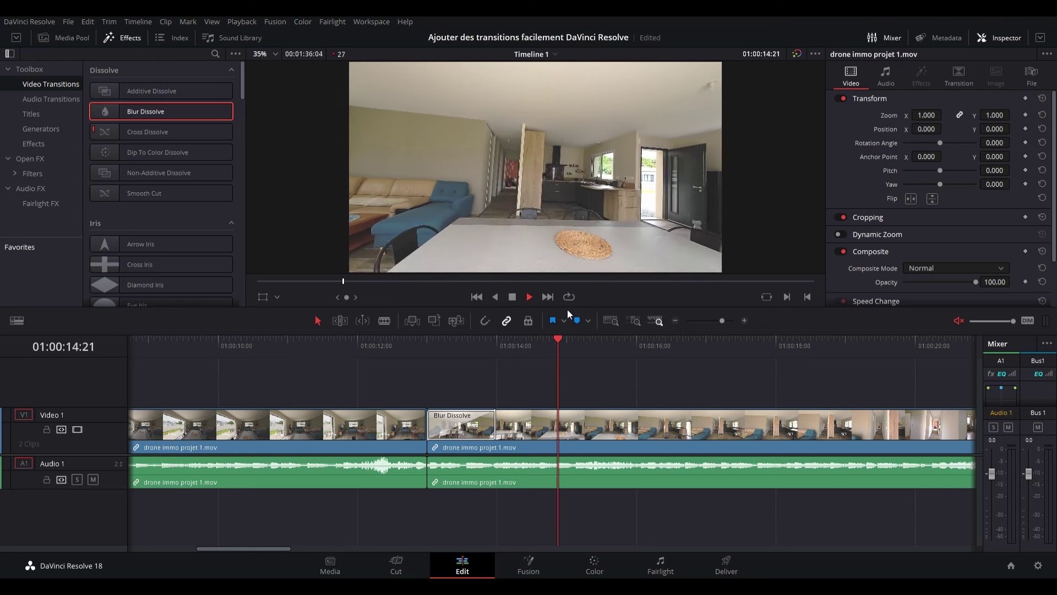
key(space)
drag(569, 339, 387, 354)
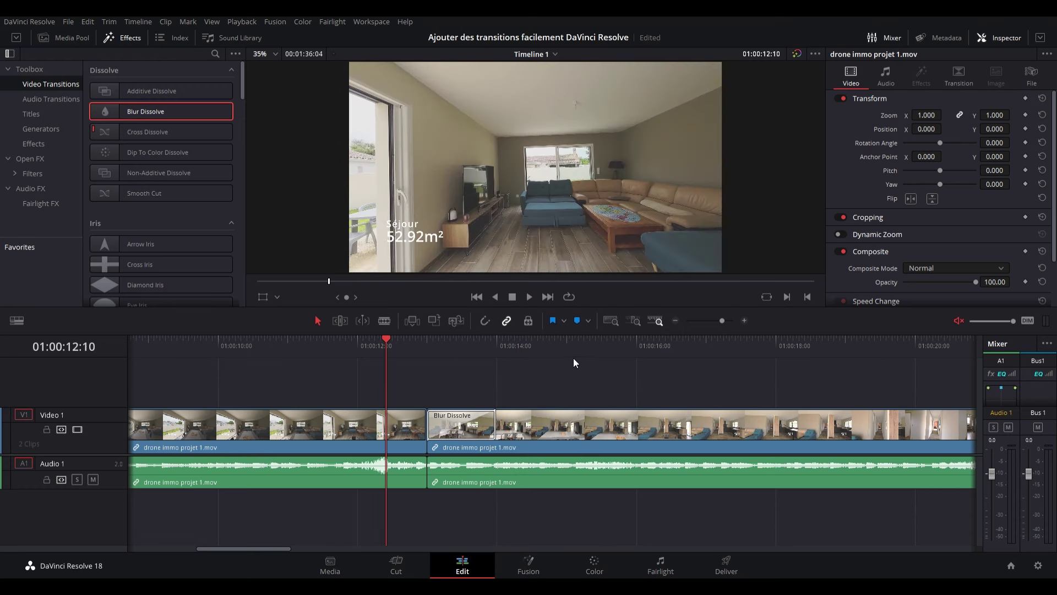
key(space)
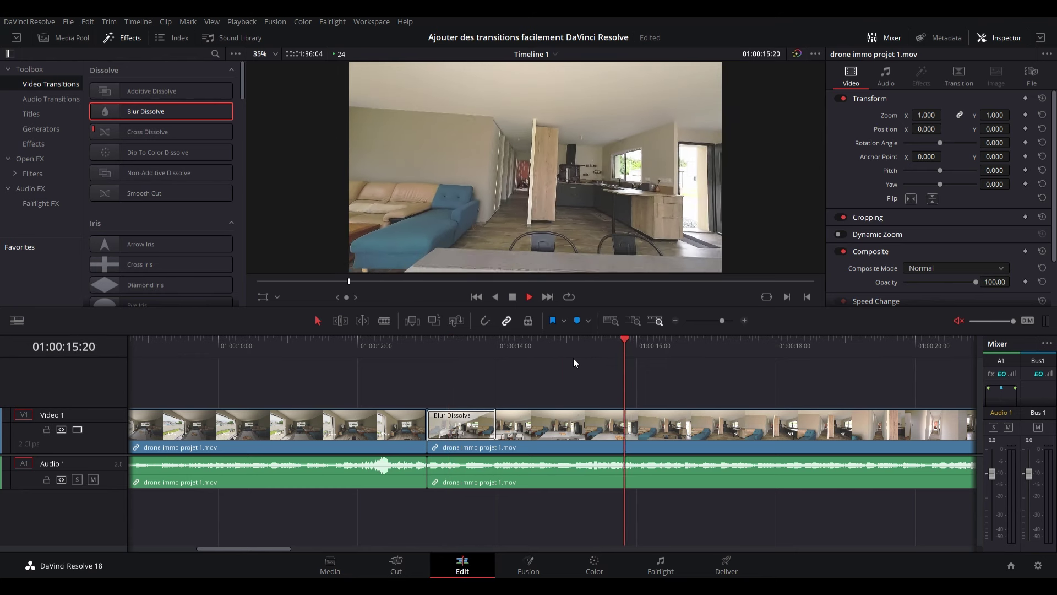
click(510, 296)
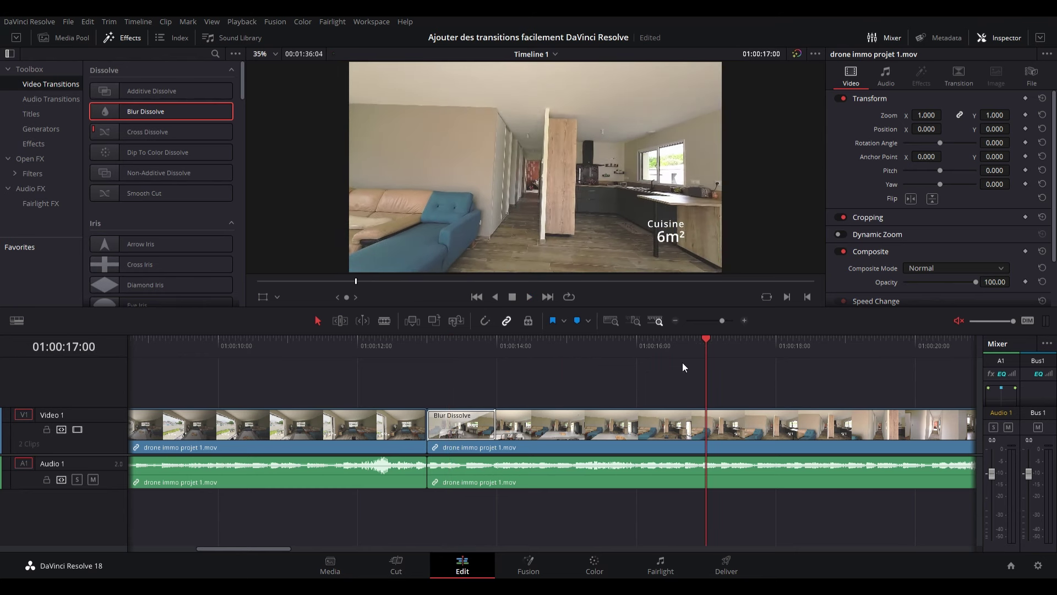
drag(707, 340, 387, 341)
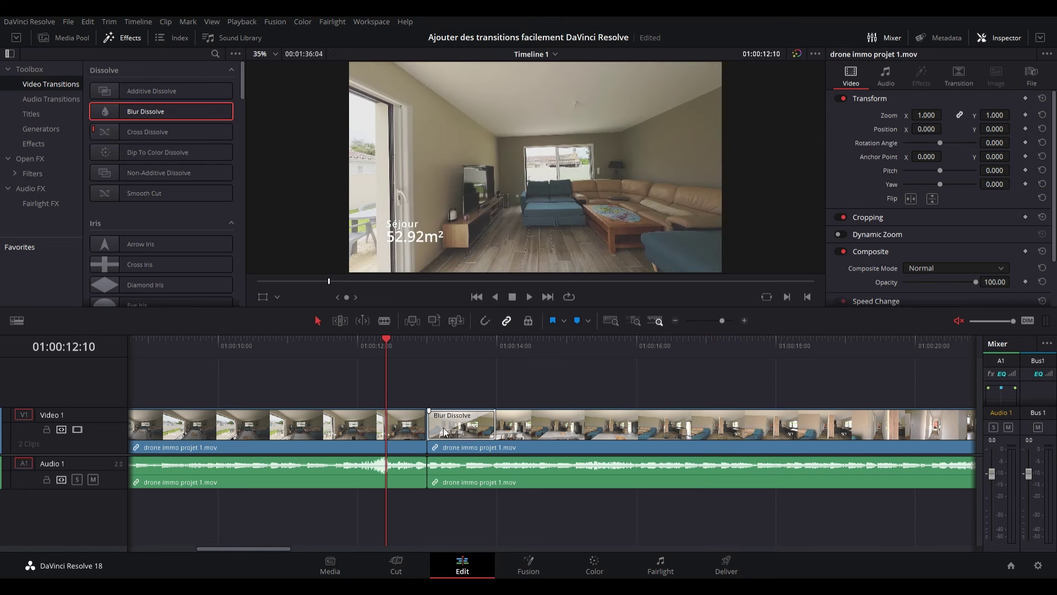
Stretch the Blur Dissolve from about 0.8 seconds to 3.2 seconds
click(451, 432)
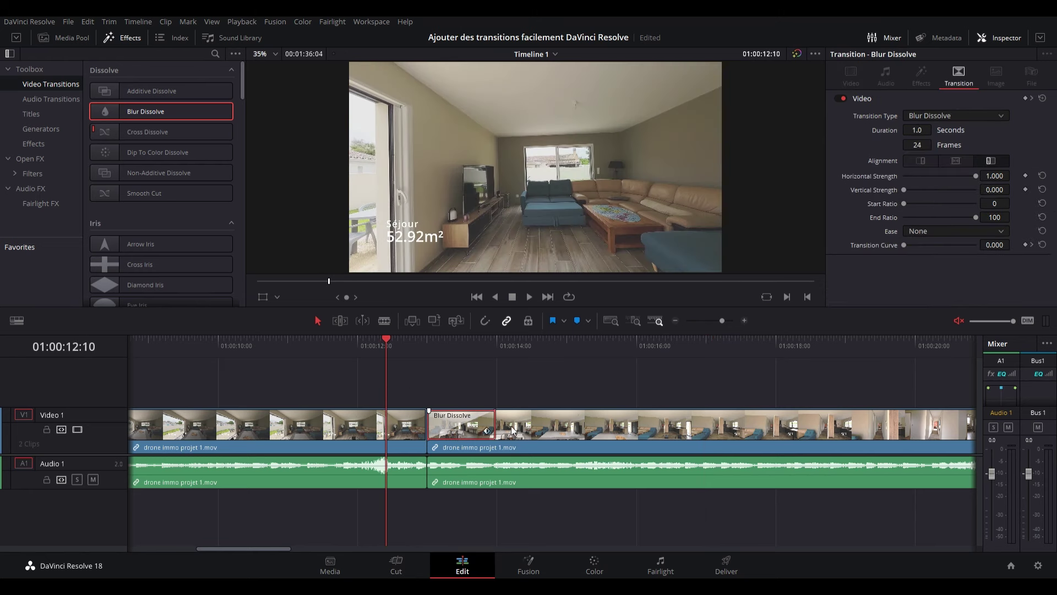
click(554, 429)
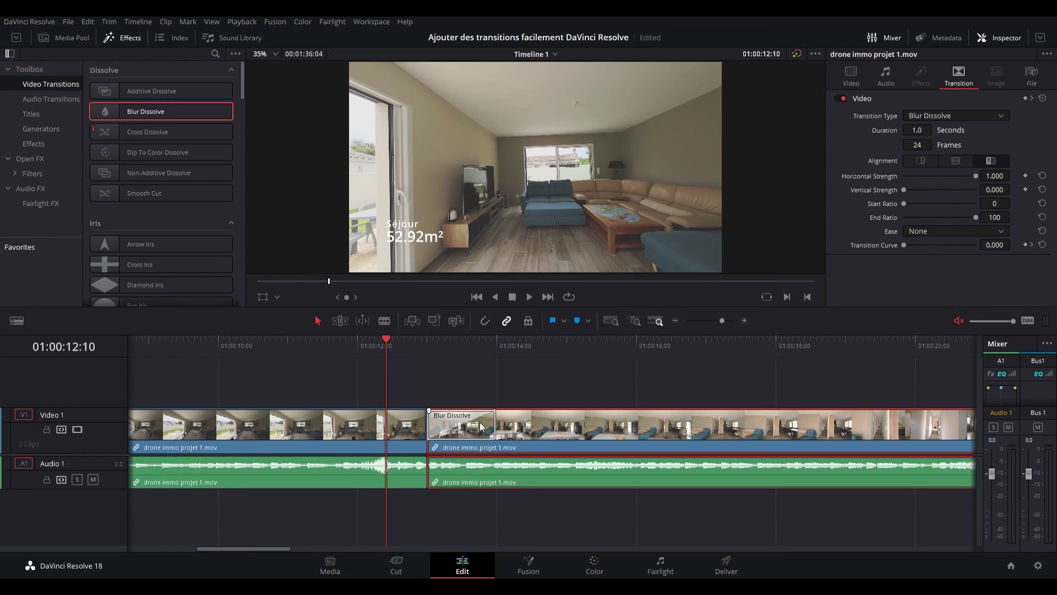
click(480, 426)
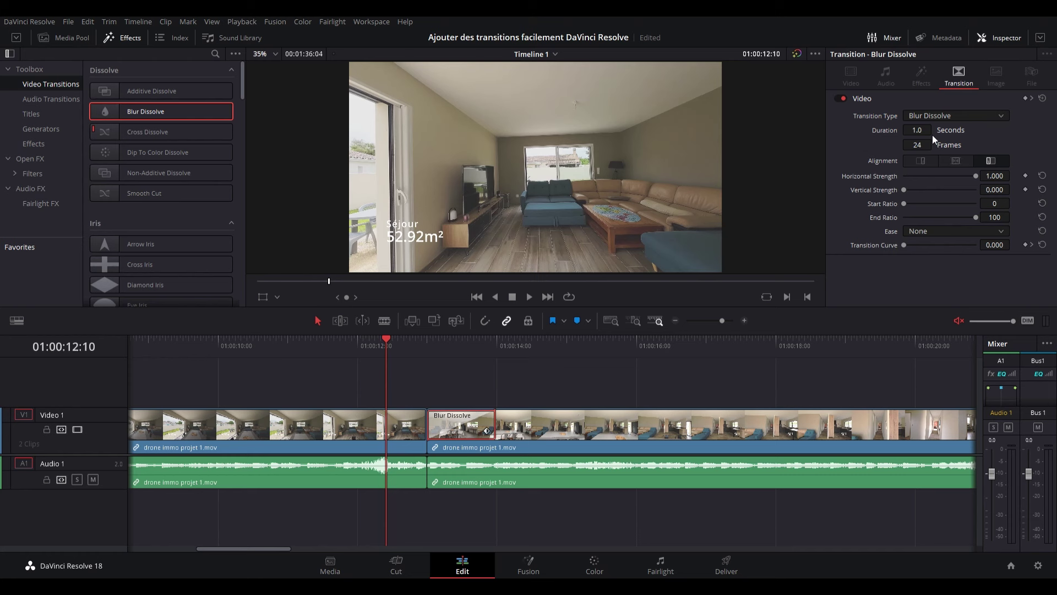
drag(929, 133, 460, 439)
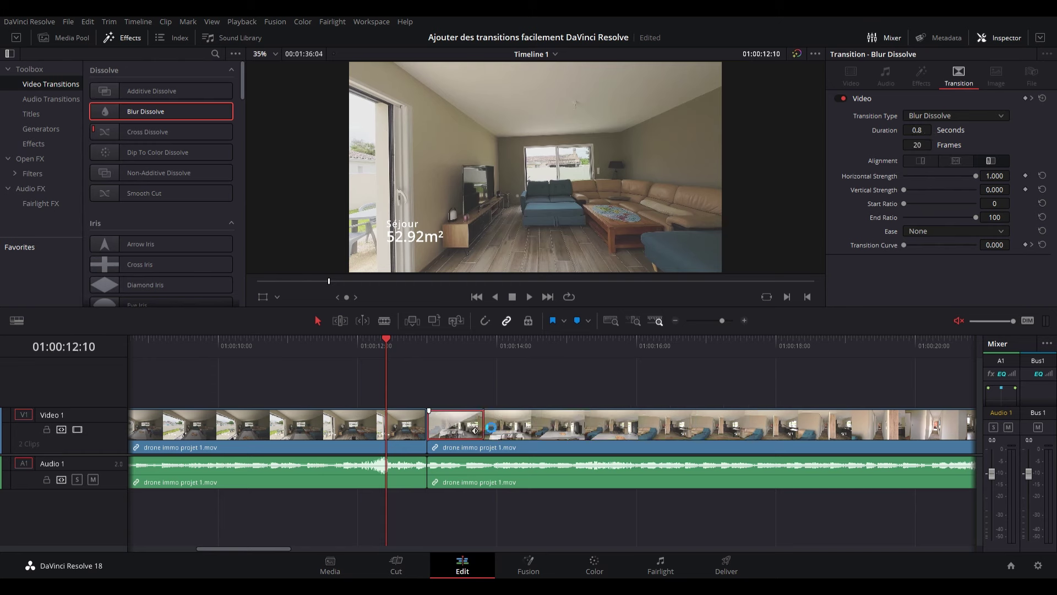
drag(490, 424, 503, 427)
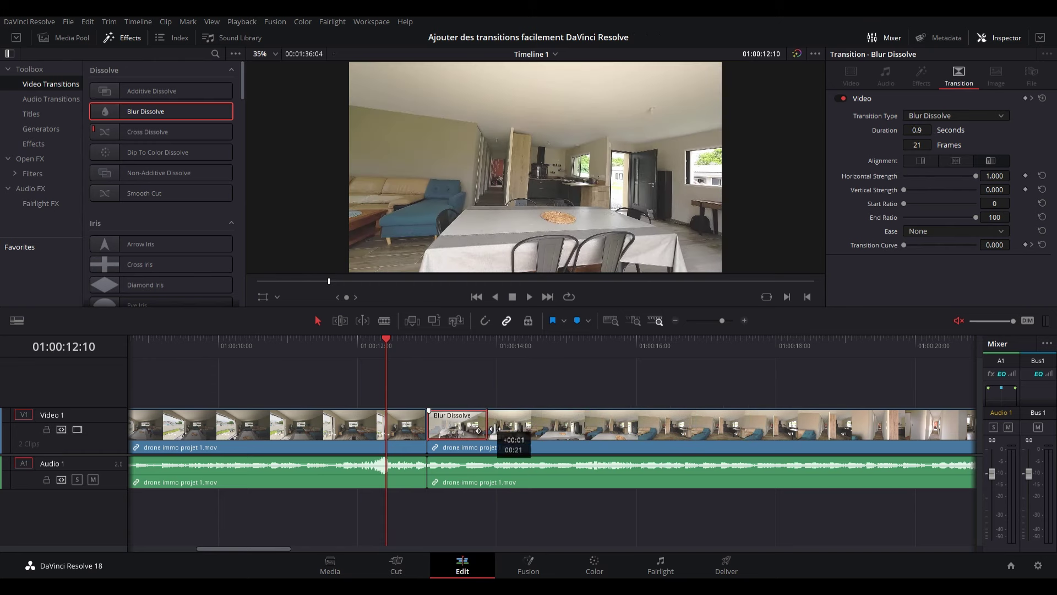
drag(503, 427, 649, 427)
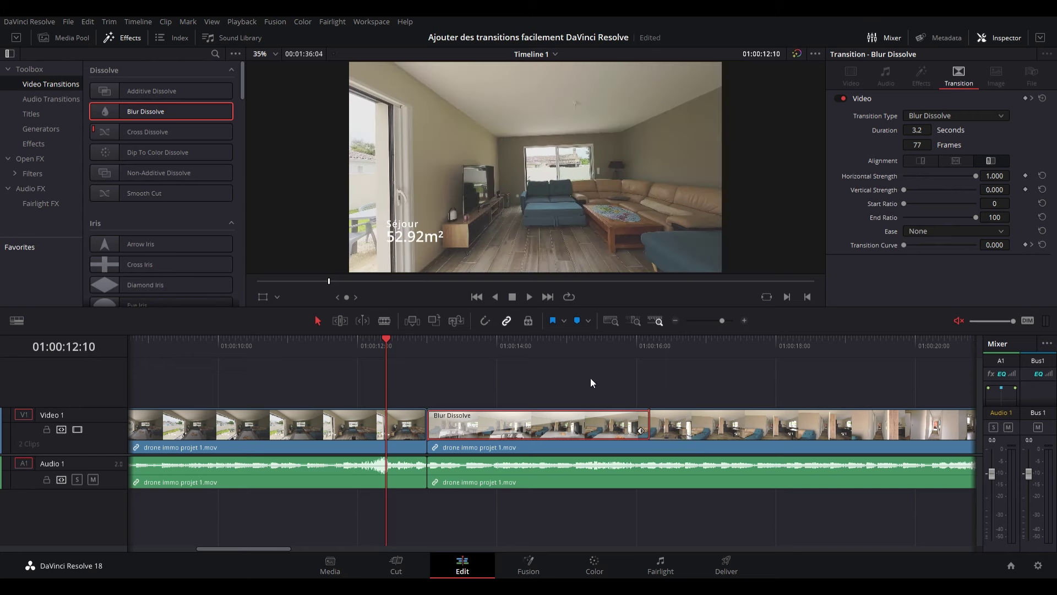
Play the 3.2-second dissolve, shorten it to 0.7 seconds, then delete it
click(530, 298)
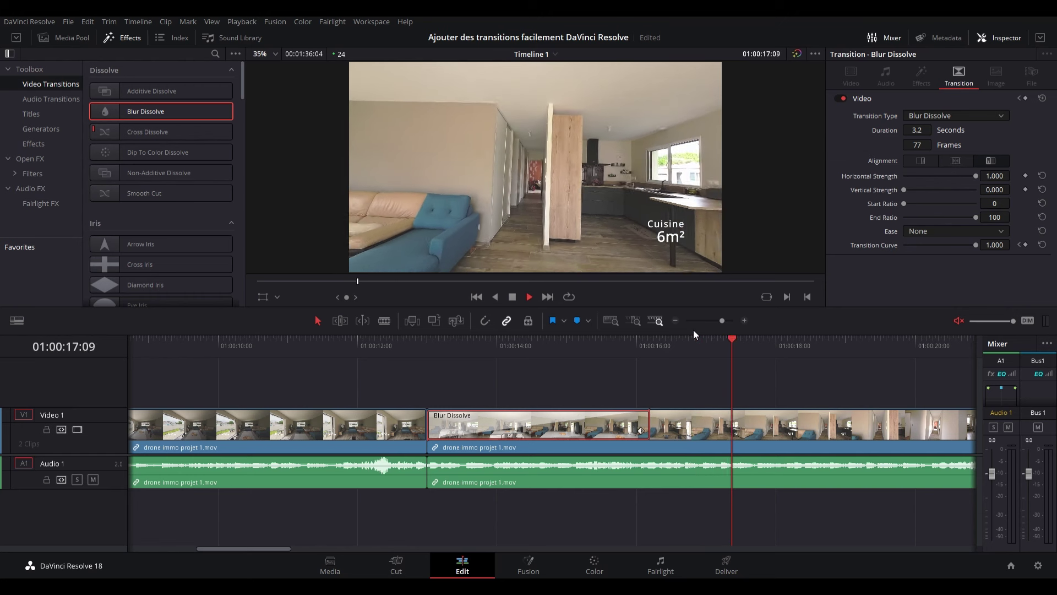
key(space)
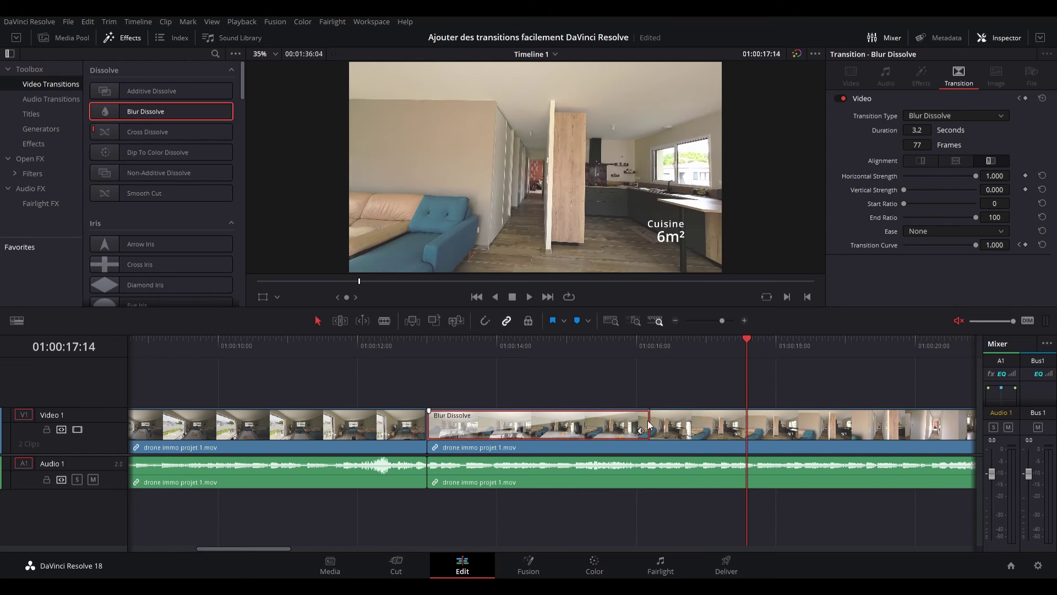
drag(645, 423, 475, 424)
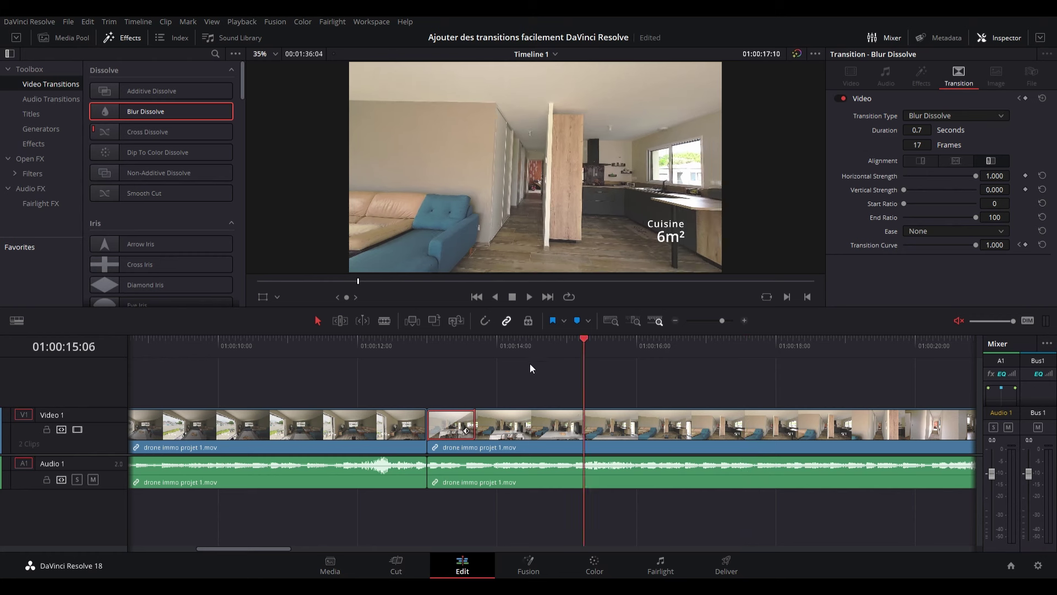
drag(746, 341, 404, 374)
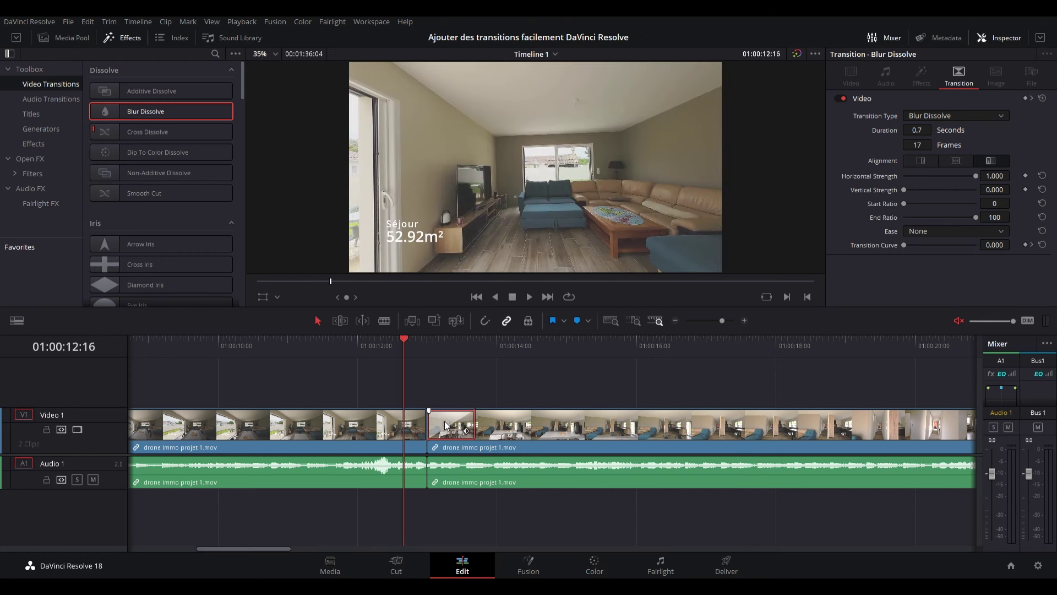
key(Delete)
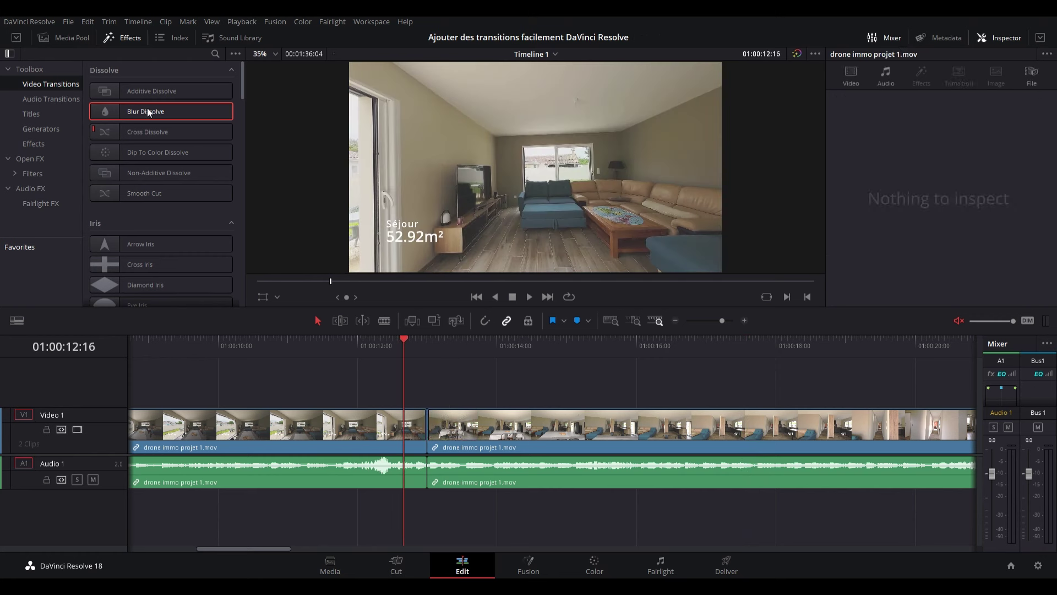
Drop Blur Dissolve back onto the 01:00:13:00 cut and preview it
drag(147, 112, 448, 412)
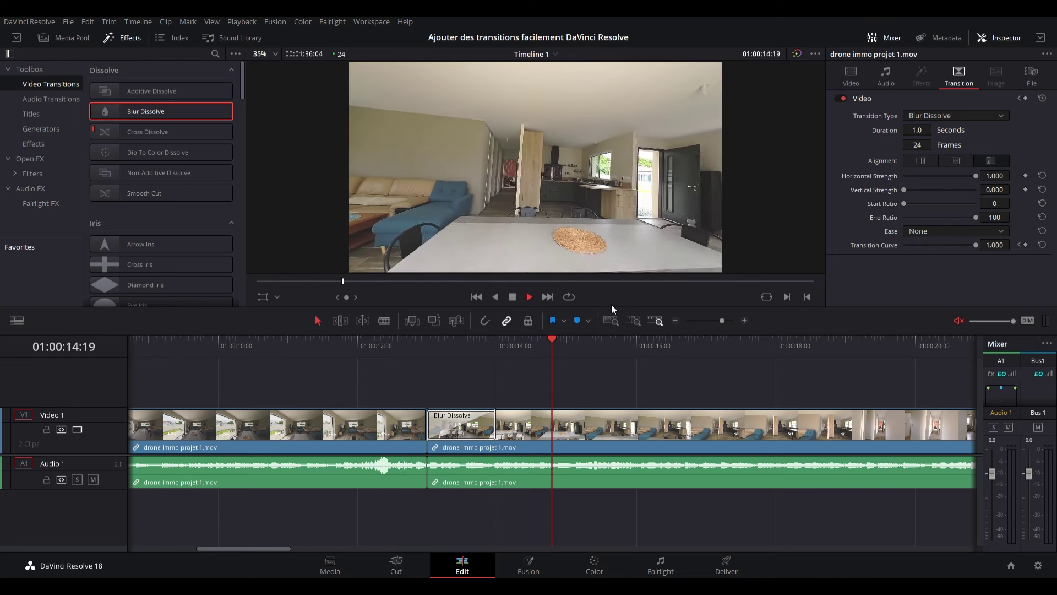
key(space)
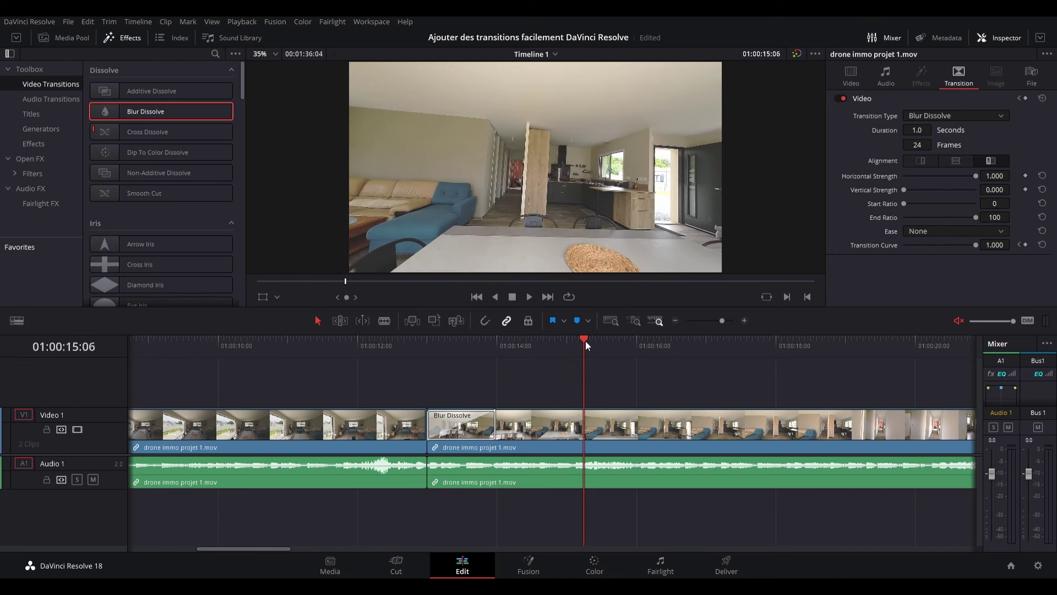
drag(584, 339, 395, 341)
Lengthen the Blur Dissolve to 1.3 seconds (31 frames), play it, and save the project
click(475, 425)
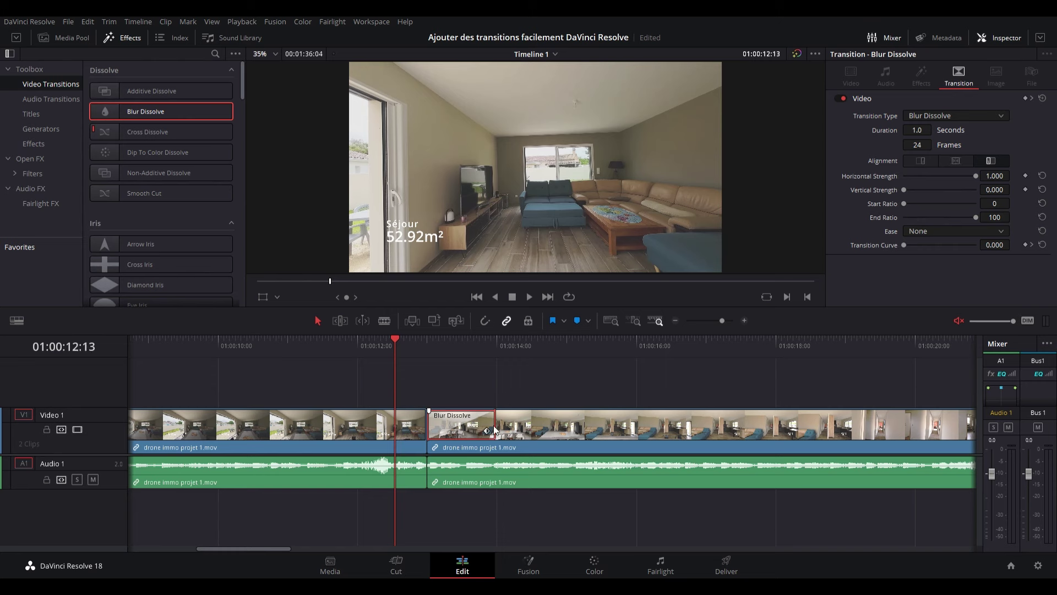
drag(494, 424, 523, 423)
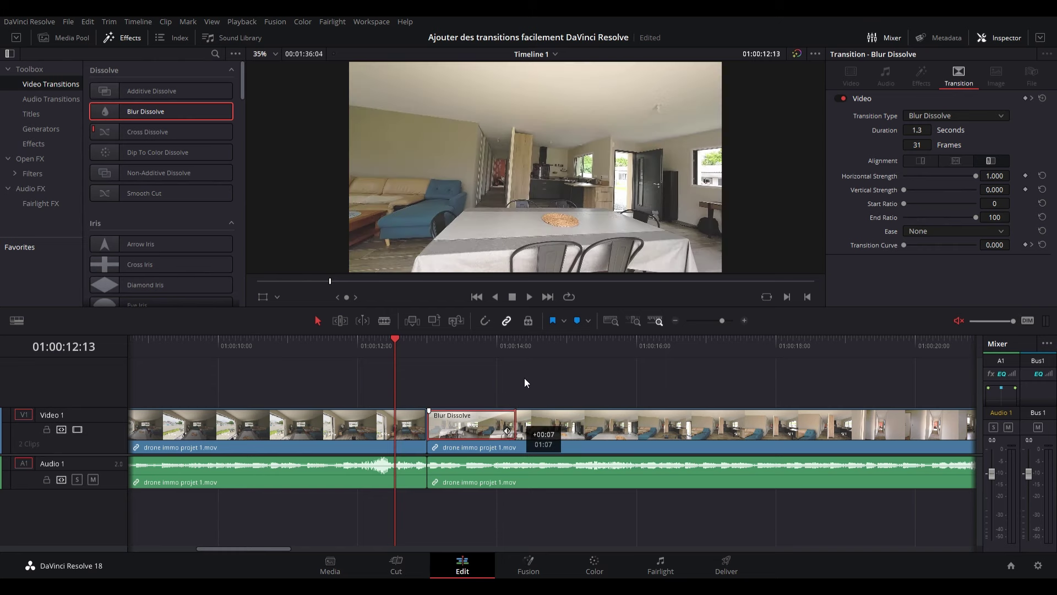
key(space)
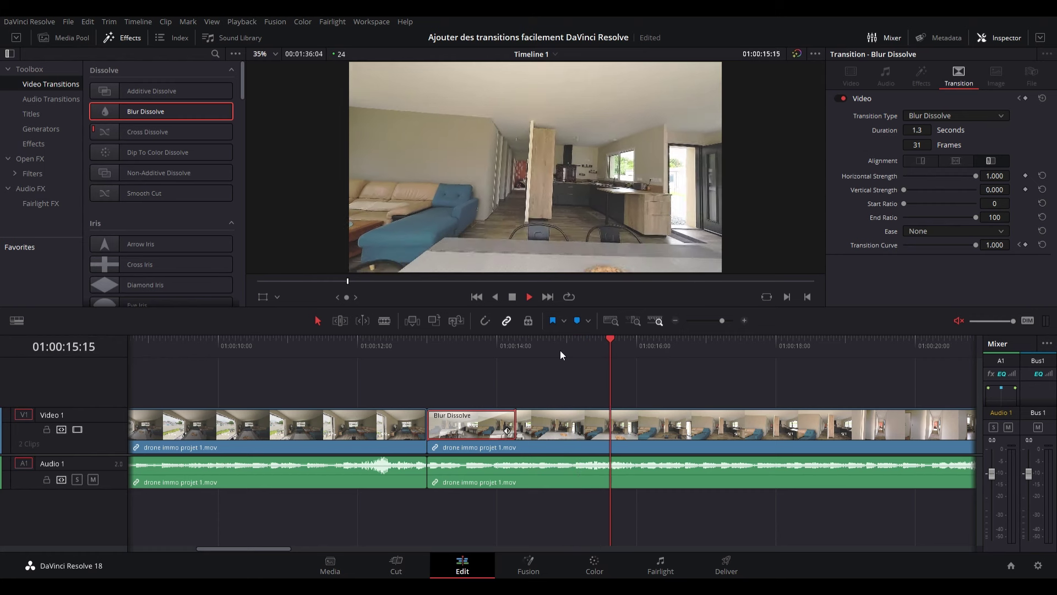
key(space)
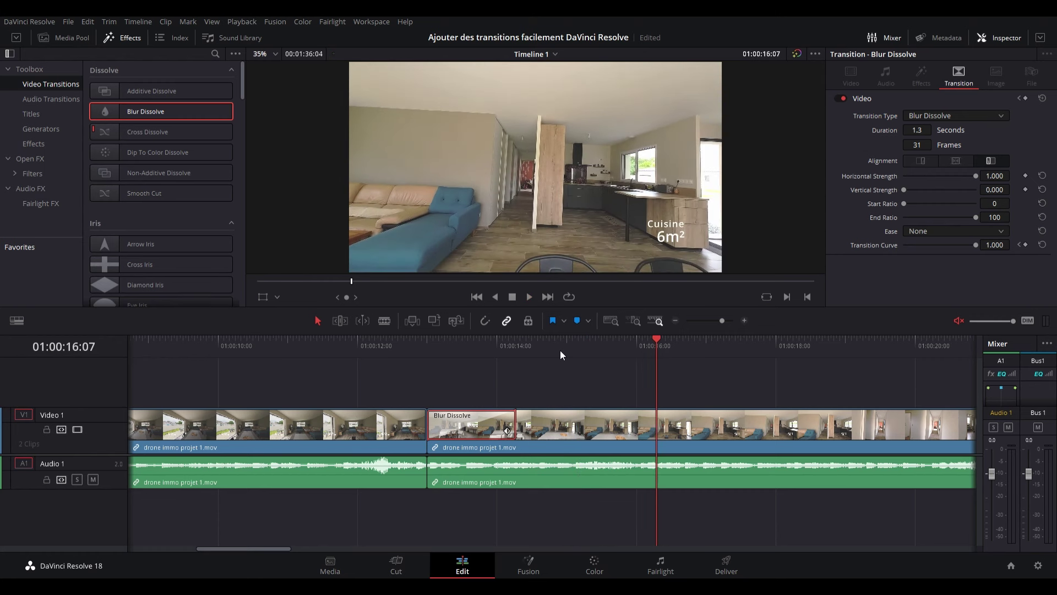
key(ctrl+s)
Scroll through the Video Transitions list, then delete the Blur Dissolve at the 01:00:13:00 cut
scroll(180, 186, down, 2)
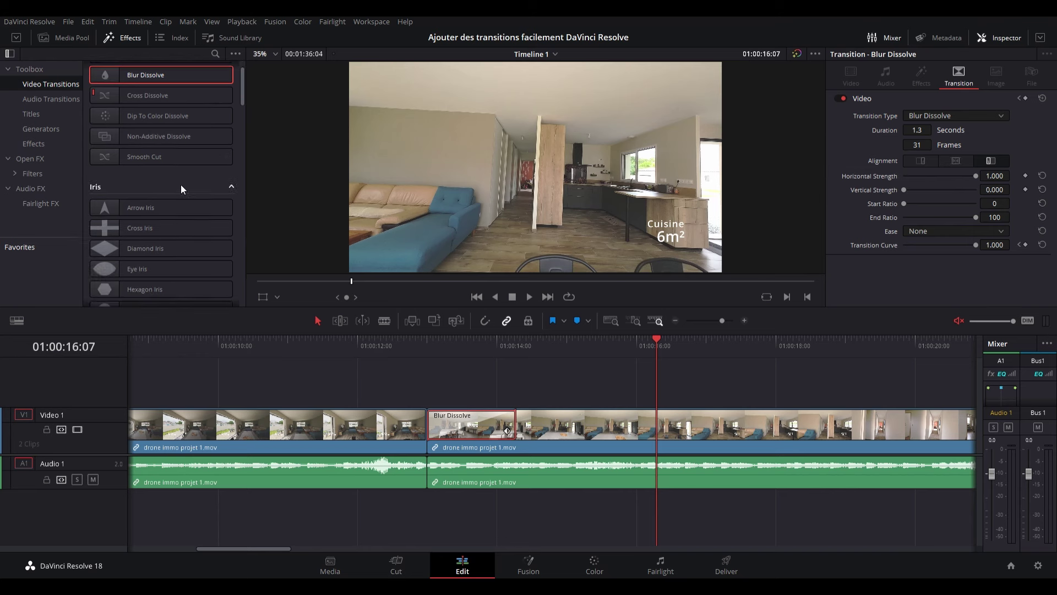
scroll(180, 185, down, 2)
scroll(180, 185, down, 2)
scroll(182, 188, down, 4)
scroll(181, 187, down, 4)
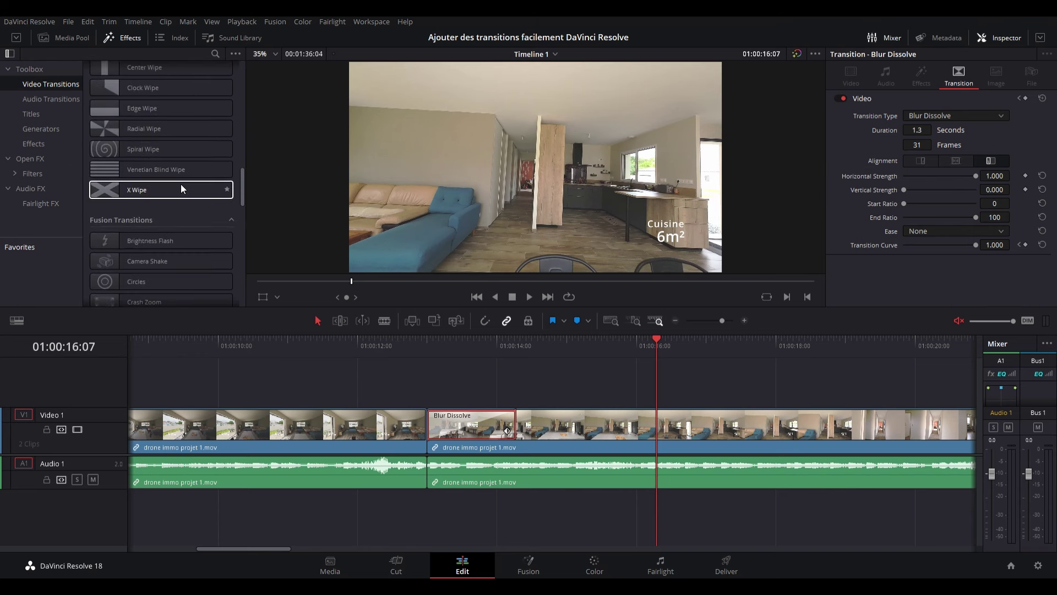
scroll(181, 187, down, 4)
scroll(182, 188, down, 4)
scroll(181, 187, down, 3)
scroll(180, 187, down, 2)
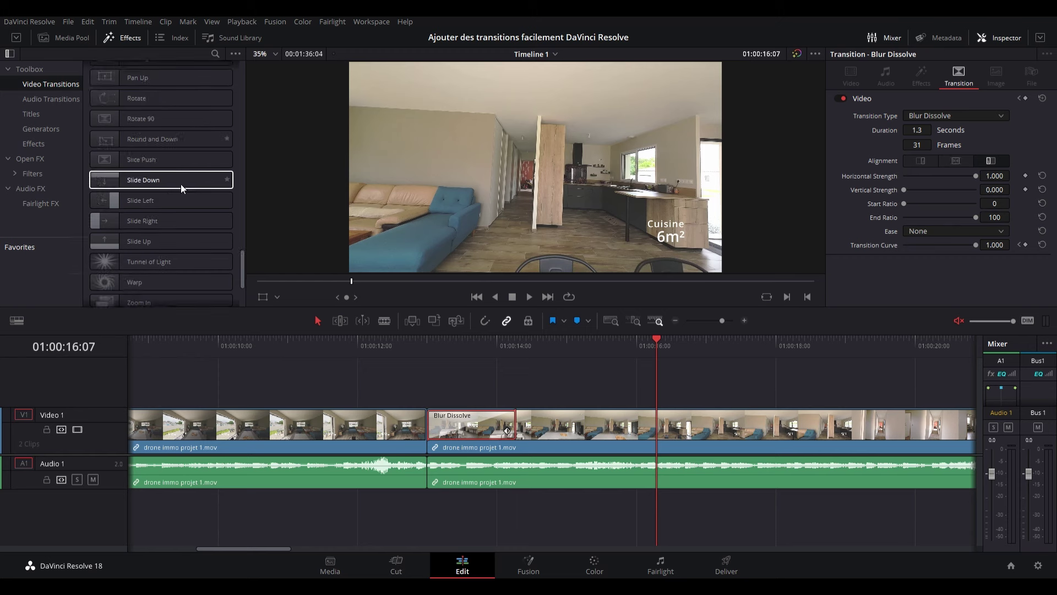
scroll(181, 187, down, 1)
scroll(180, 190, up, 3)
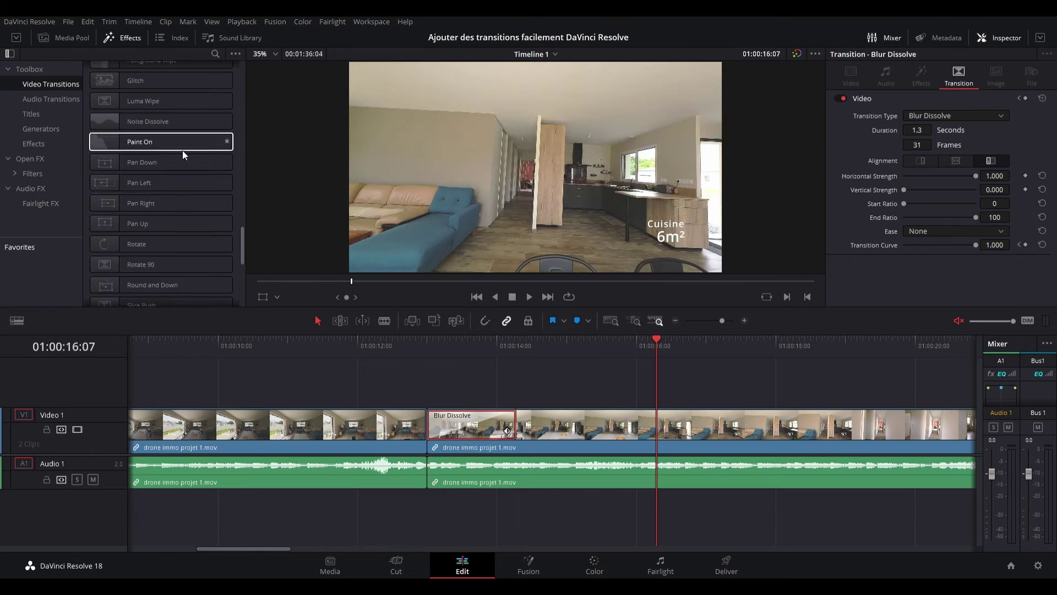
drag(652, 339, 412, 353)
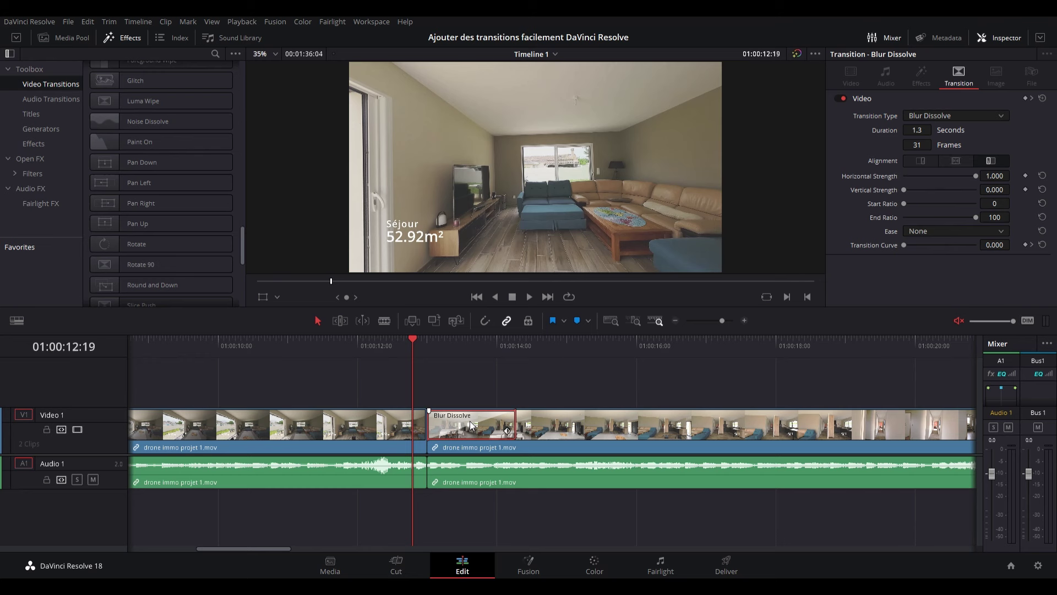
key(Delete)
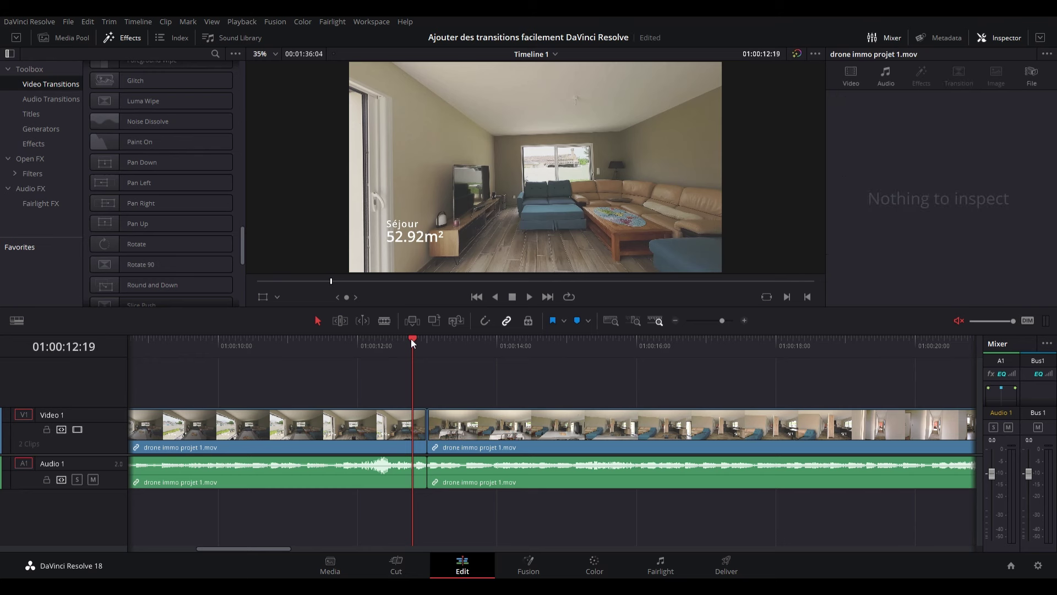
Step two frames past the cut to check the straight join
key(Right)
key(Right)
key(Right)
key(Right)
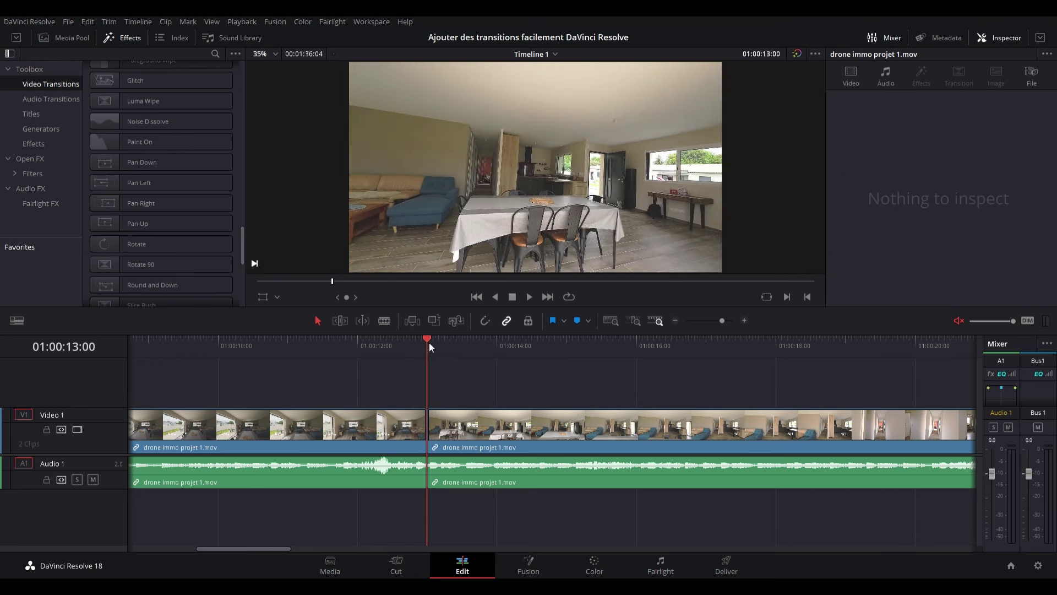
key(Right)
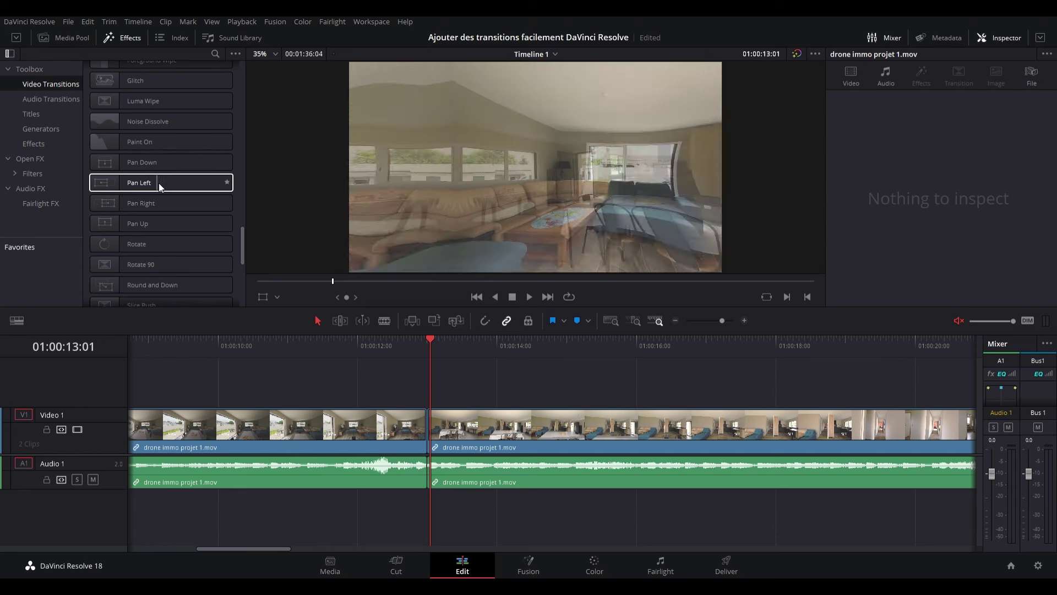
scroll(158, 183, down, 1)
scroll(158, 168, down, 3)
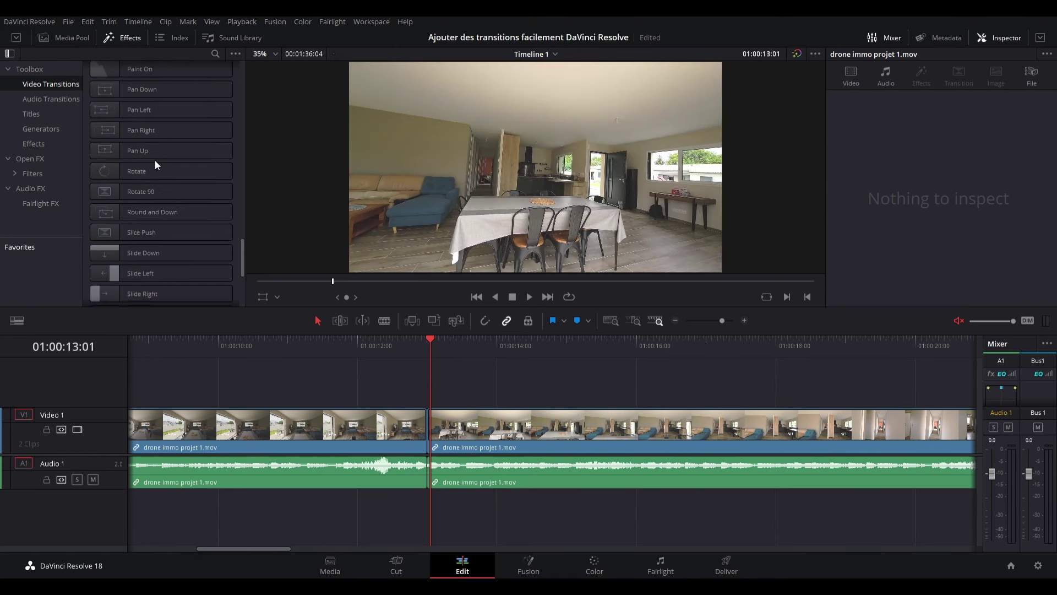